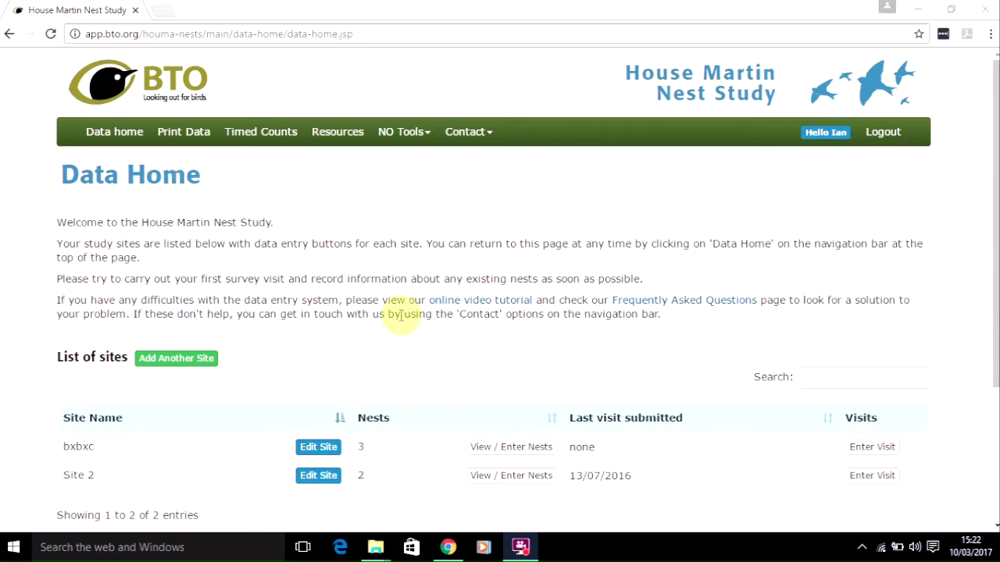
# Start a new study site named 'St Annes Church'
pyautogui.click(191, 360)
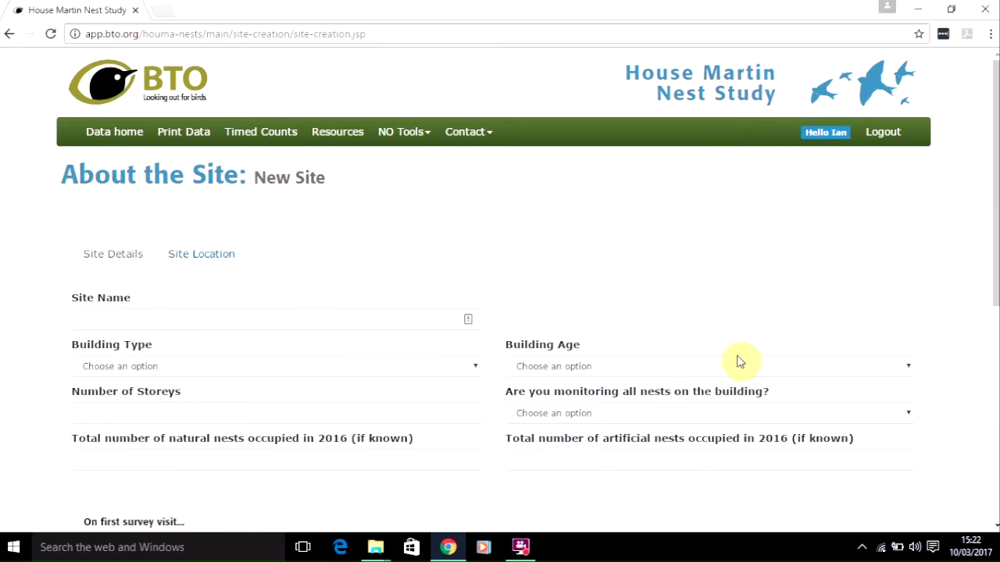
pyautogui.moveTo(991, 273); pyautogui.dragTo(991, 302)
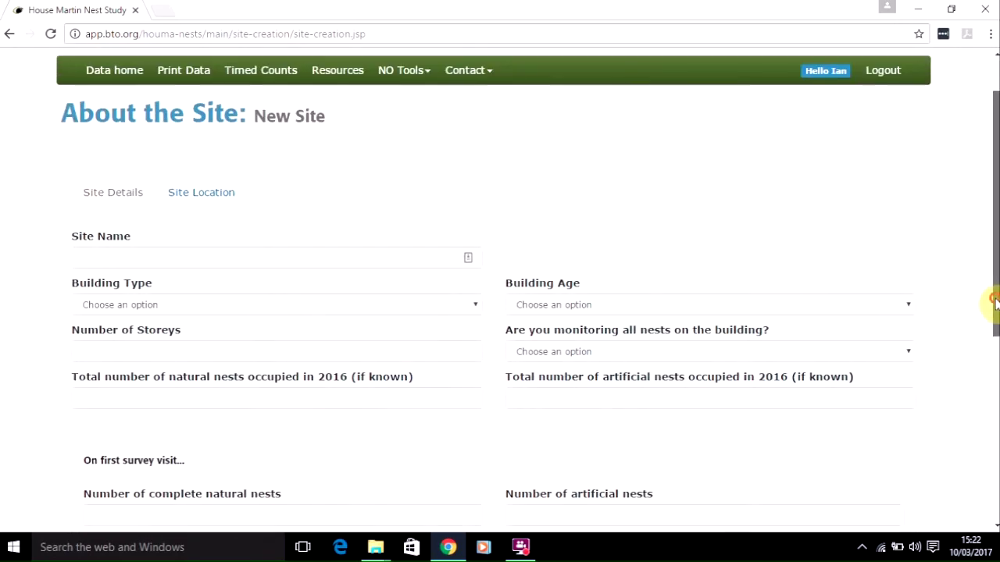
pyautogui.click(83, 258)
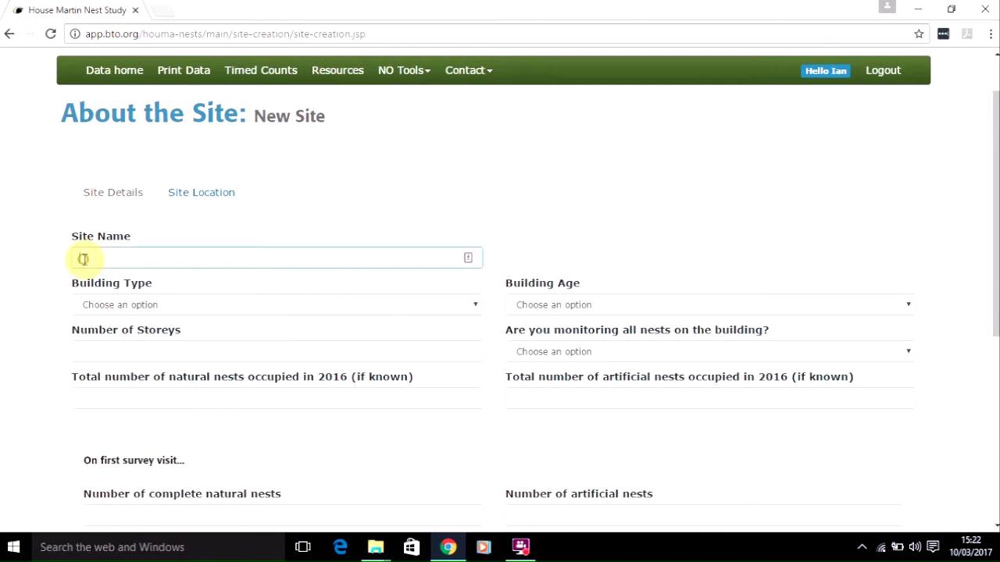
pyautogui.click(83, 258)
pyautogui.write('St A')
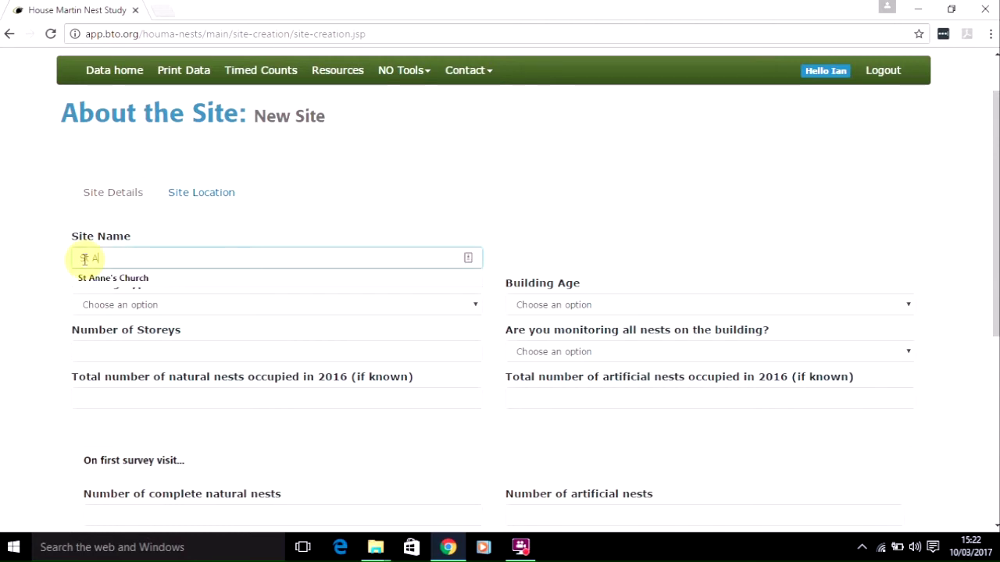
pyautogui.write('nnes Church')
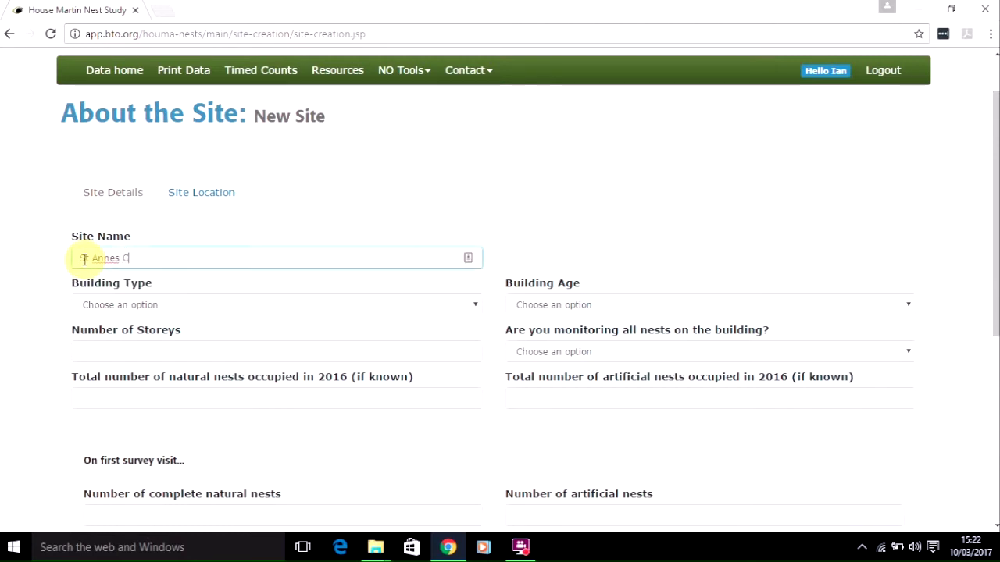
# Set building type to place of worship, 1 storey, built 1945–1989, monitoring all nests Yes
pyautogui.click(98, 304)
pyautogui.click(116, 405)
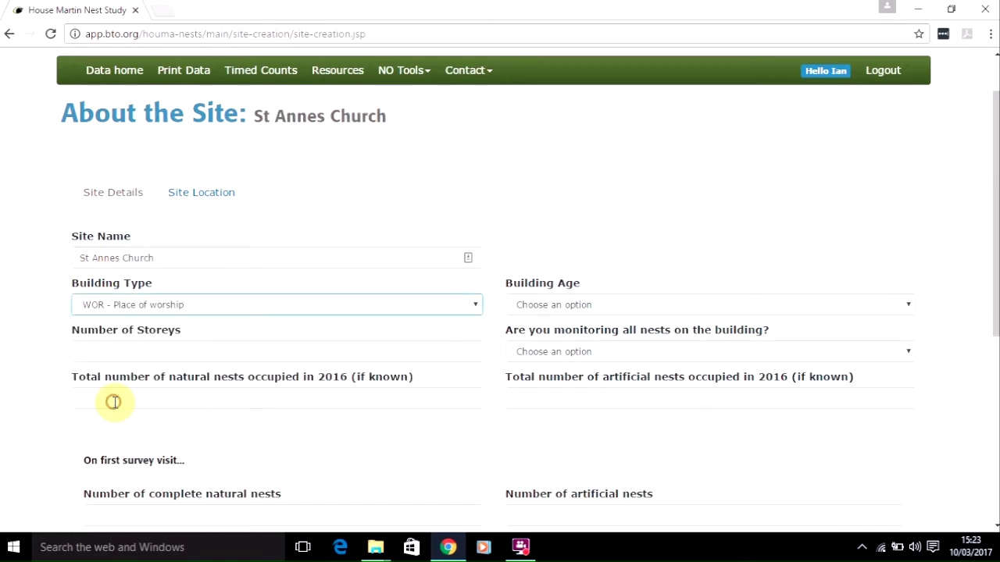
pyautogui.click(111, 357)
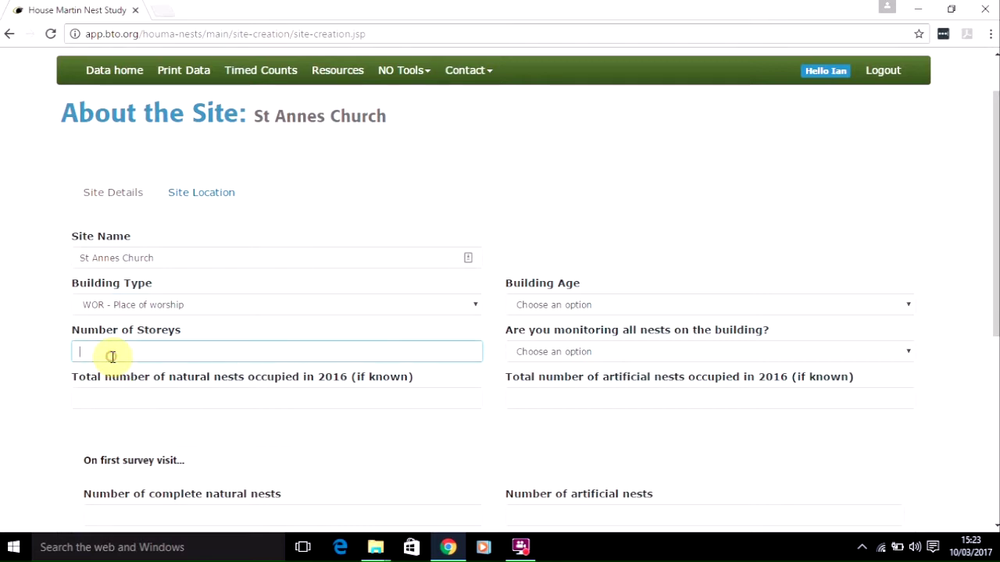
pyautogui.write('1')
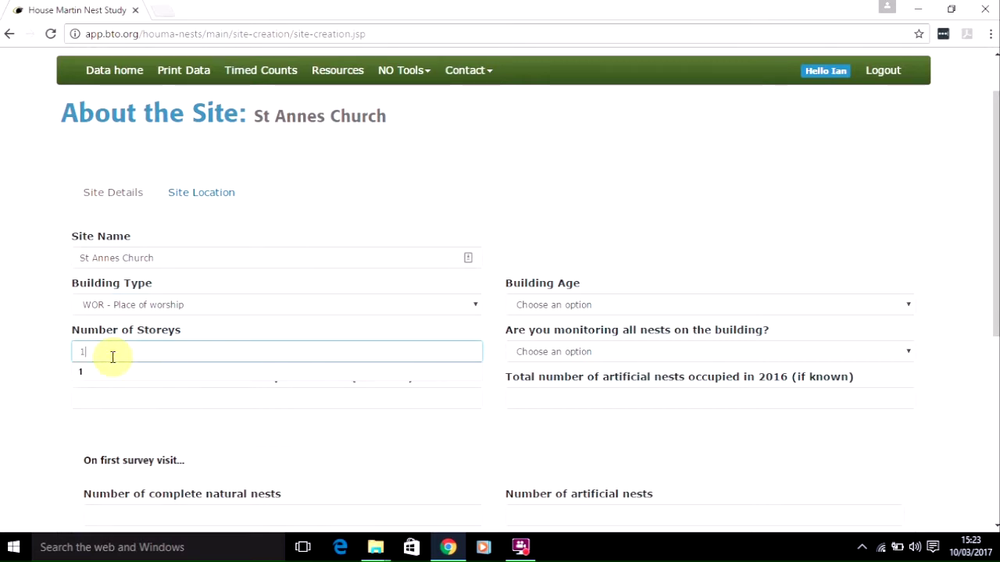
pyautogui.click(541, 313)
pyautogui.click(547, 345)
pyautogui.click(547, 352)
pyautogui.click(541, 382)
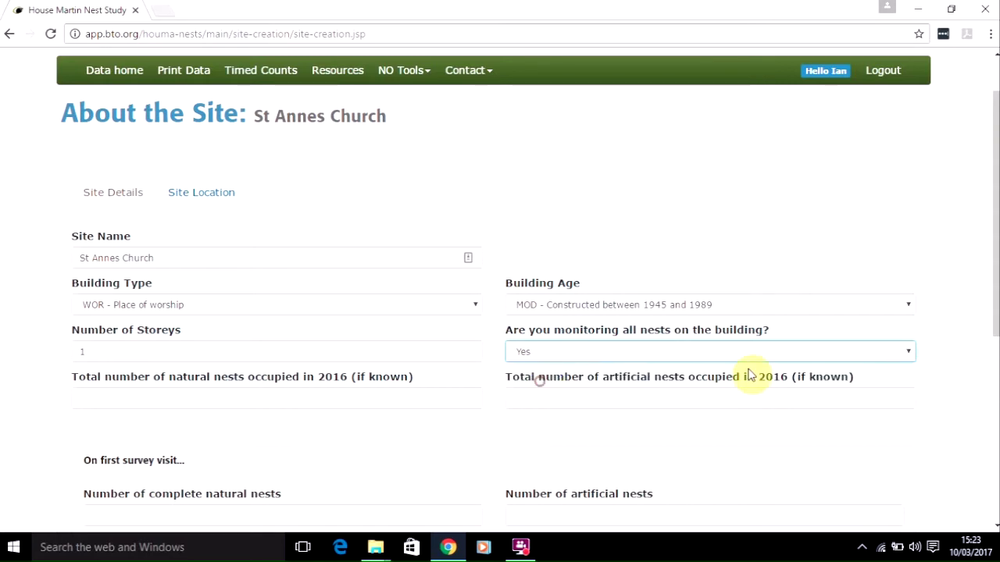
pyautogui.scroll(-4, 994, 527)
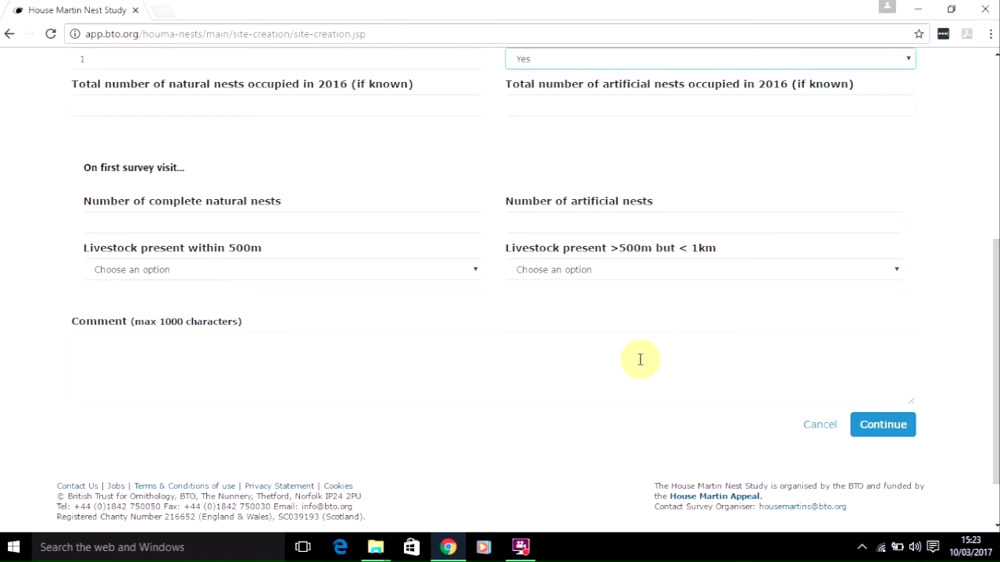
# Move on to the satellite map and pan over to New Road and Hatch Lane
pyautogui.click(886, 427)
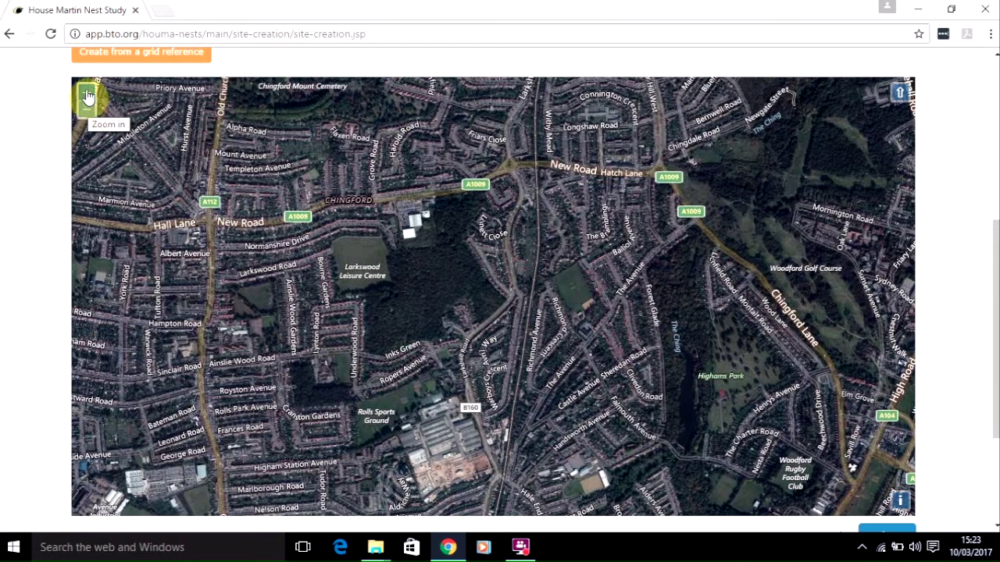
pyautogui.click(87, 96)
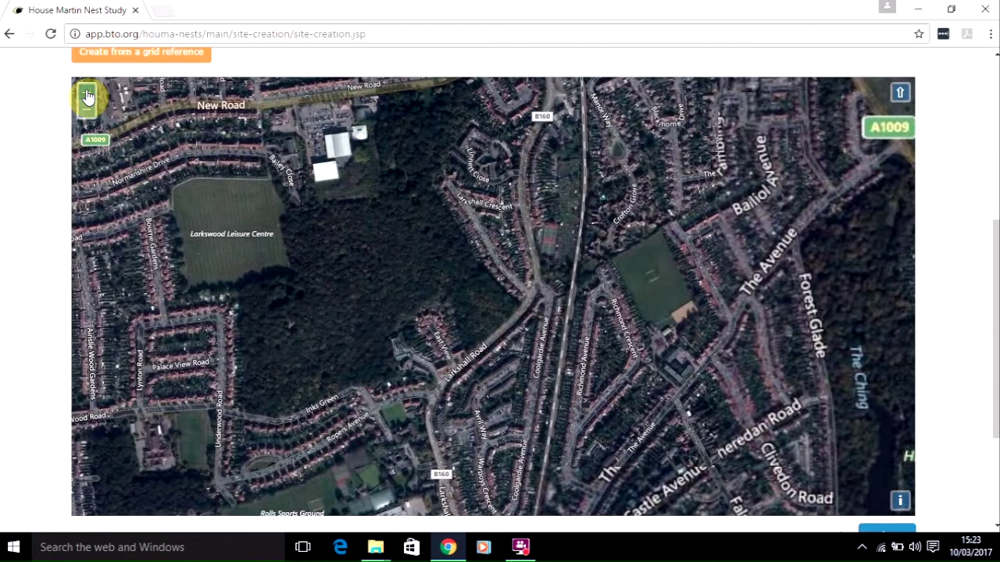
pyautogui.click(87, 96)
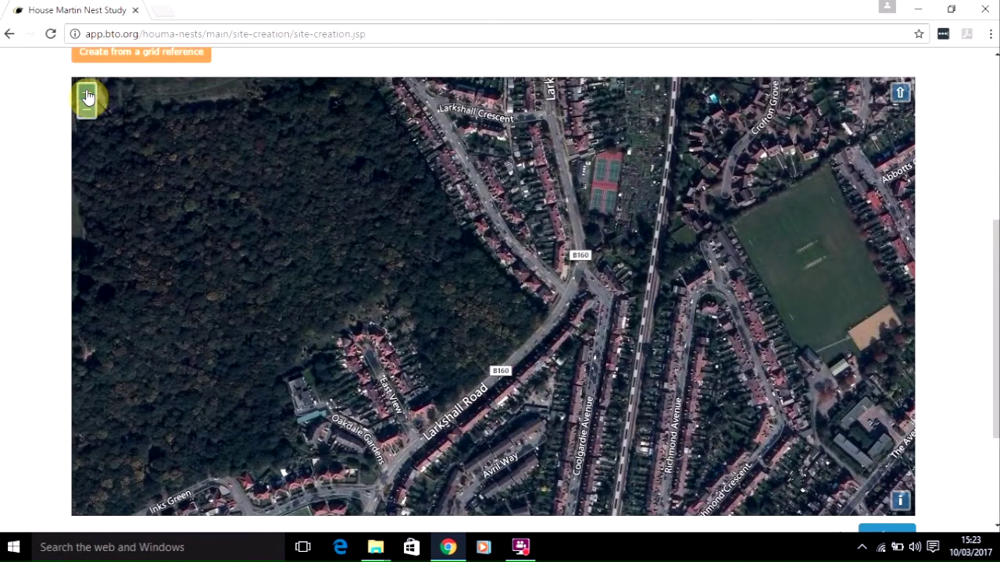
pyautogui.click(87, 96)
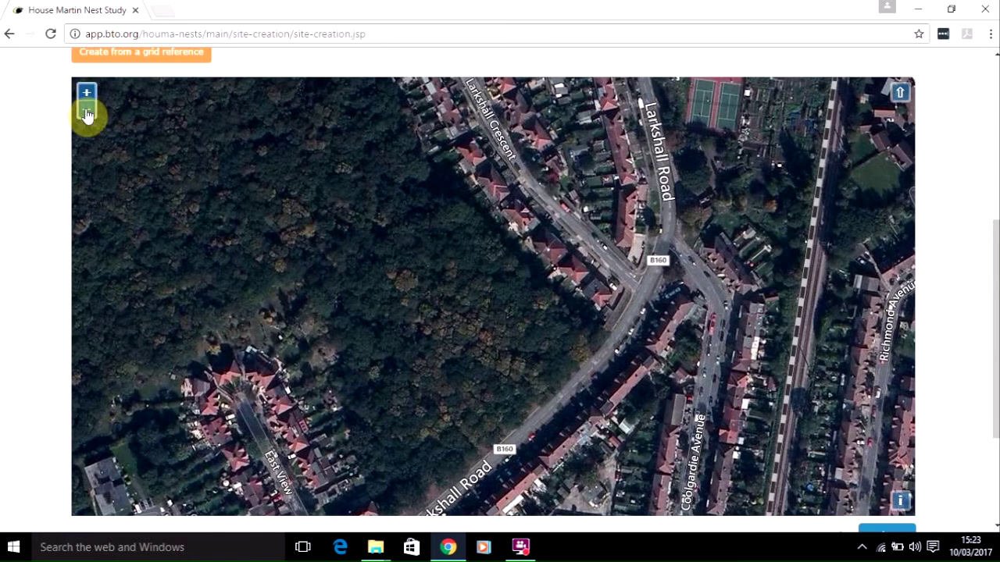
pyautogui.click(86, 114)
pyautogui.click(87, 114)
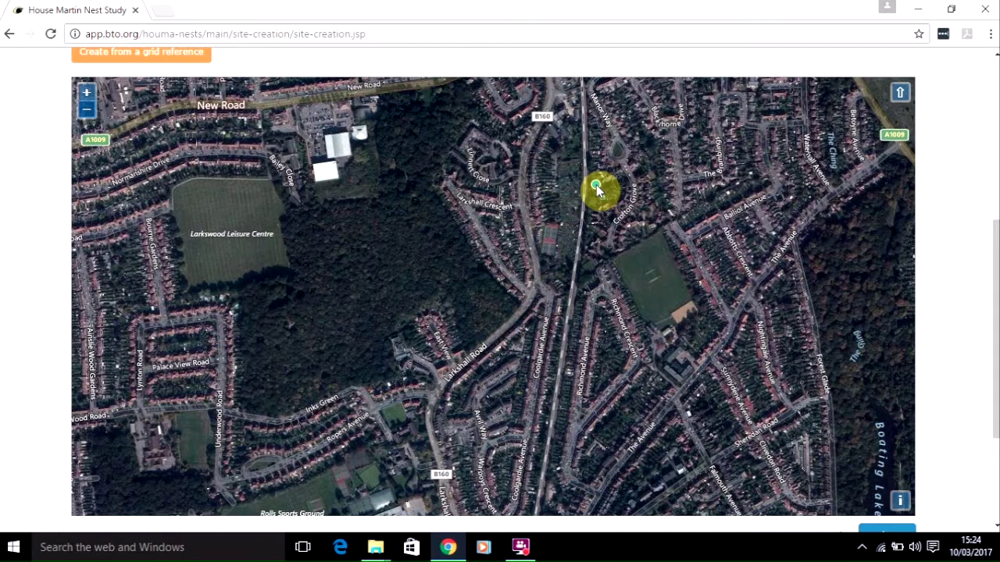
pyautogui.moveTo(596, 189)
pyautogui.mouseDown()
pyautogui.moveTo(564, 267)
pyautogui.moveTo(519, 311)
pyautogui.moveTo(486, 377)
pyautogui.mouseUp()
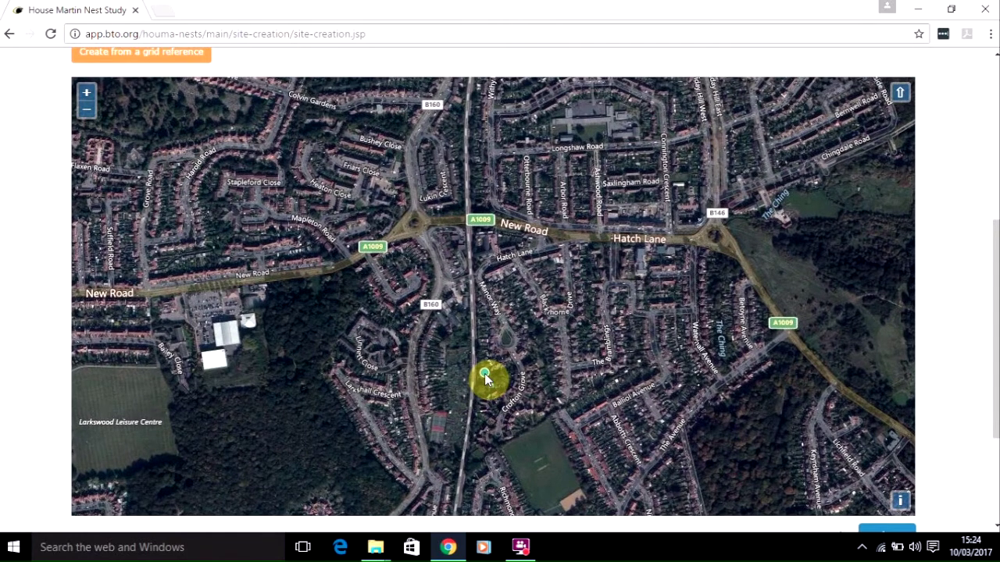
pyautogui.moveTo(486, 377); pyautogui.dragTo(541, 381)
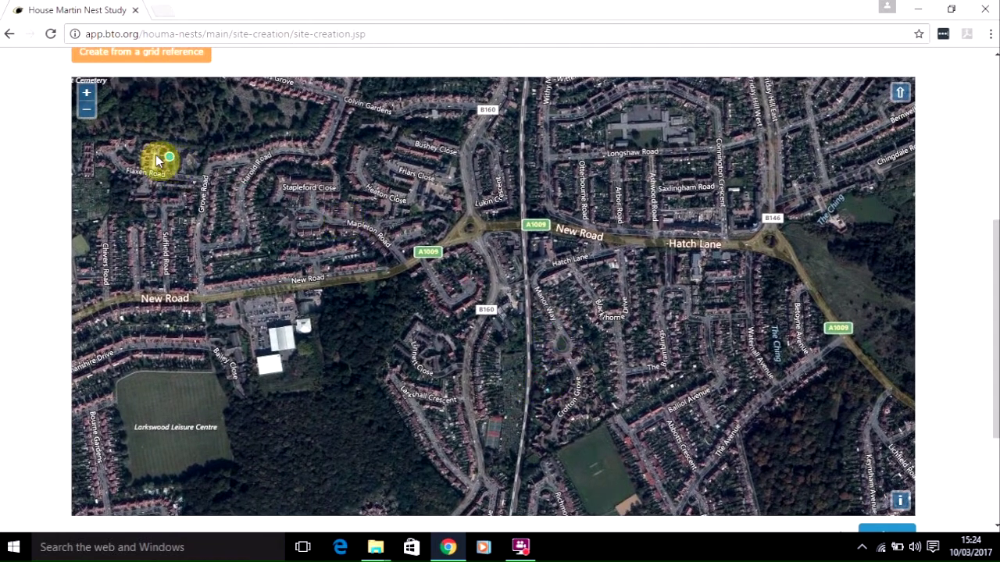
# Zoom in on Larkshall Road and drop the site marker at the church
pyautogui.click(87, 97)
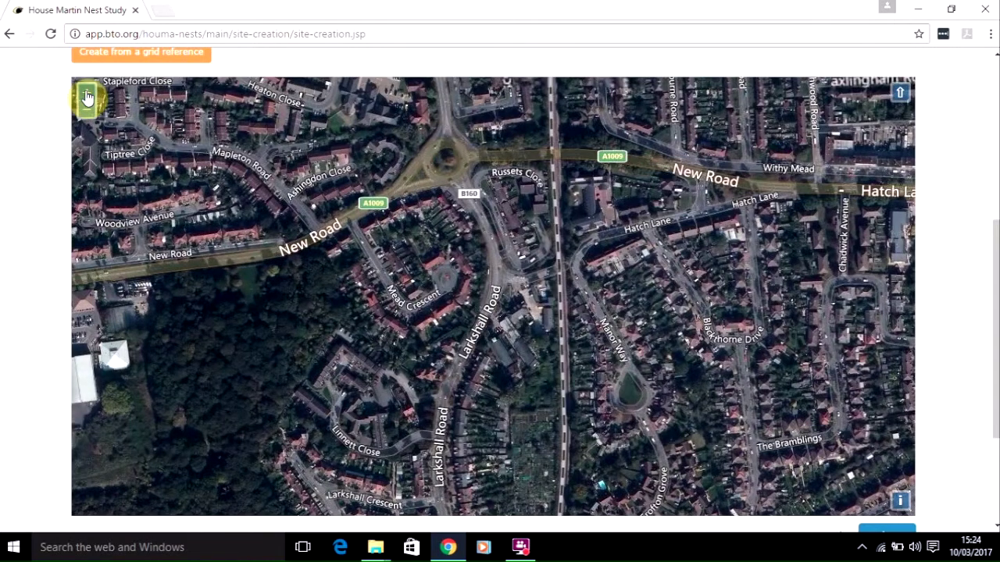
pyautogui.click(86, 96)
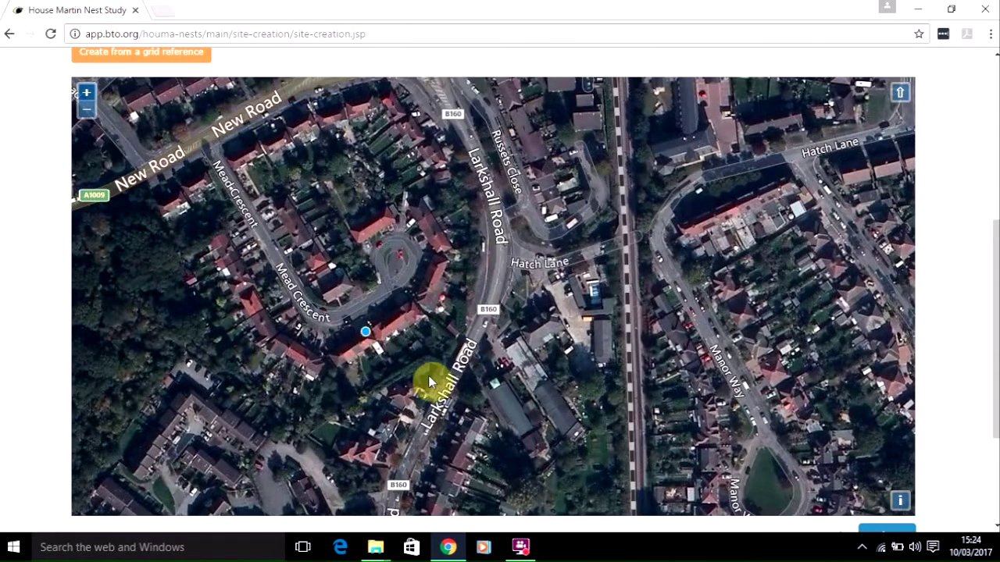
pyautogui.moveTo(444, 393); pyautogui.dragTo(395, 276)
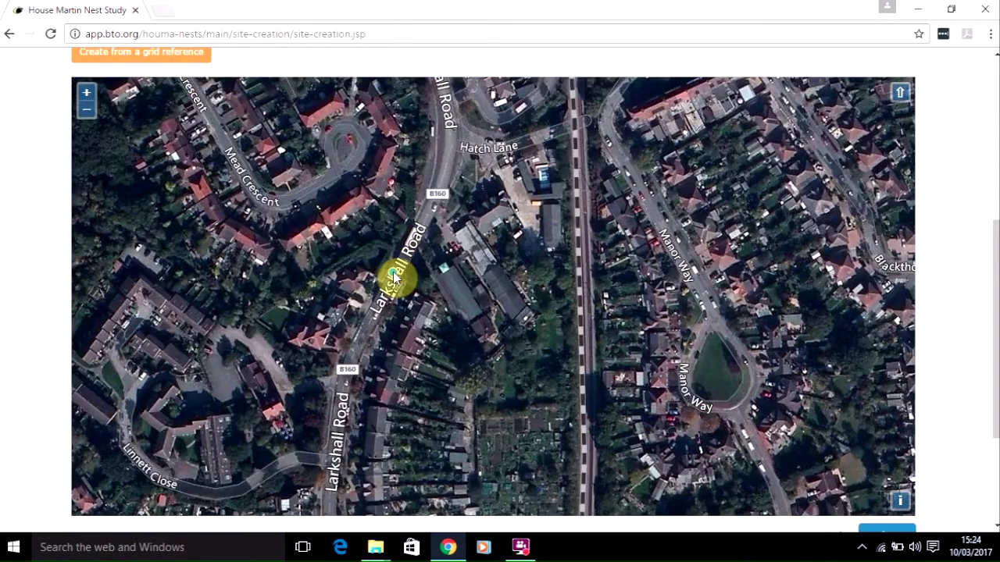
pyautogui.click(85, 97)
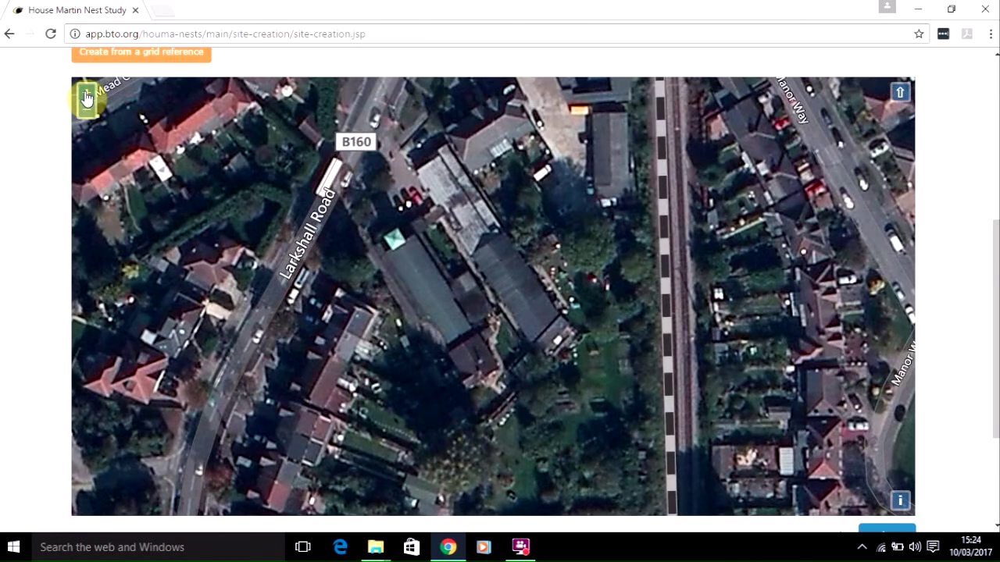
pyautogui.click(301, 270)
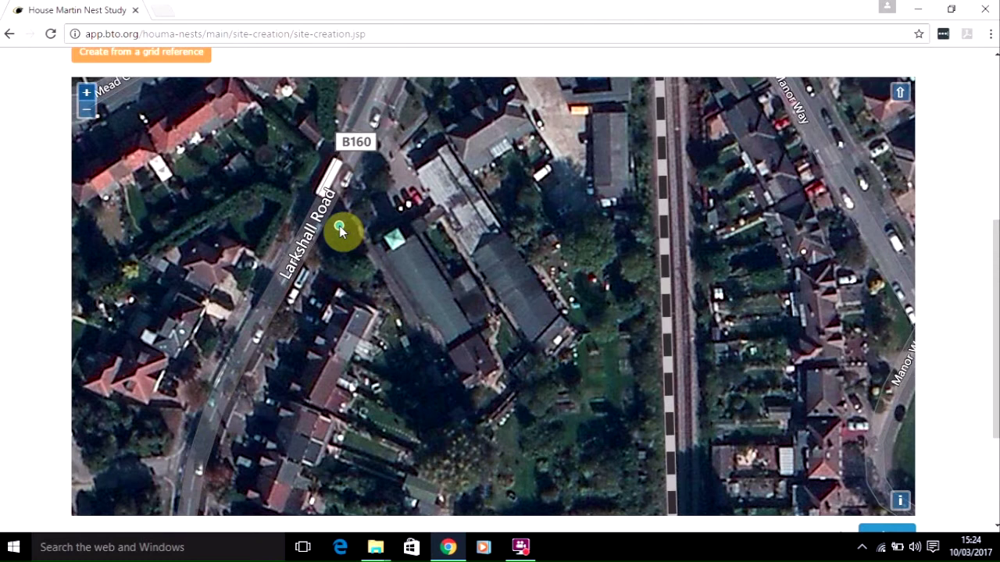
# Draw a boundary polygon around the church beside Larkshall Road, lowering its bottom corner
pyautogui.moveTo(339, 228); pyautogui.dragTo(434, 397)
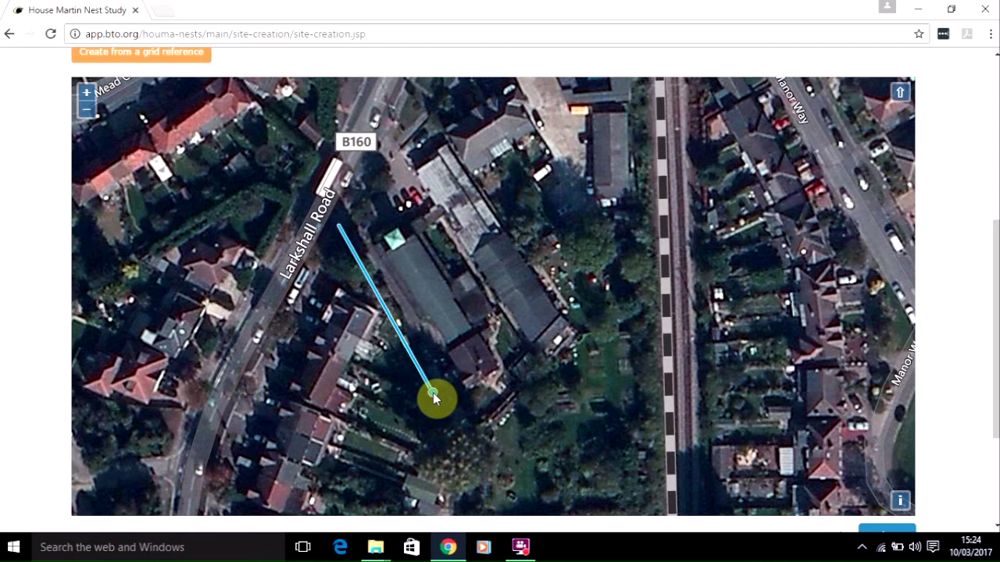
pyautogui.moveTo(433, 393); pyautogui.dragTo(526, 345)
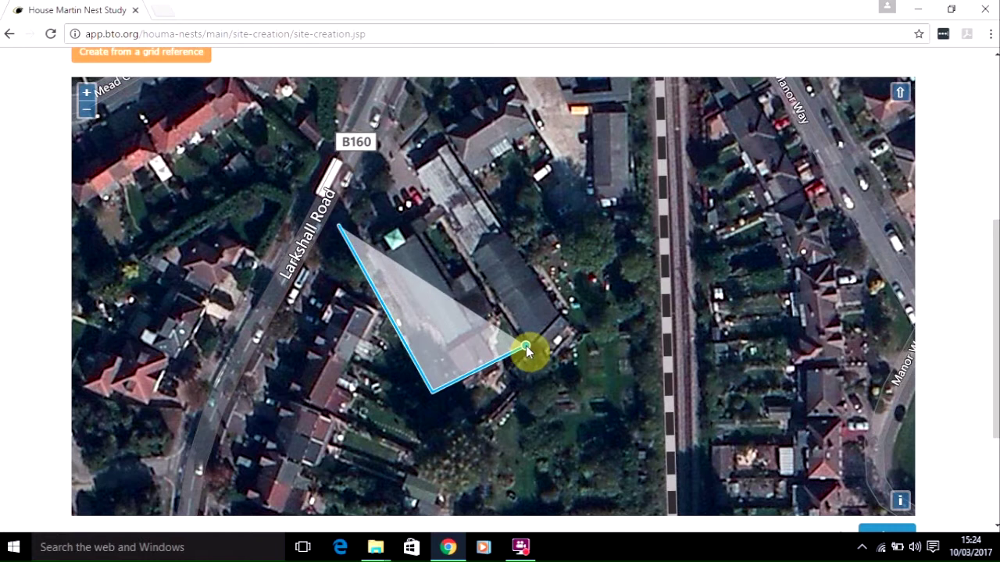
pyautogui.click(526, 346)
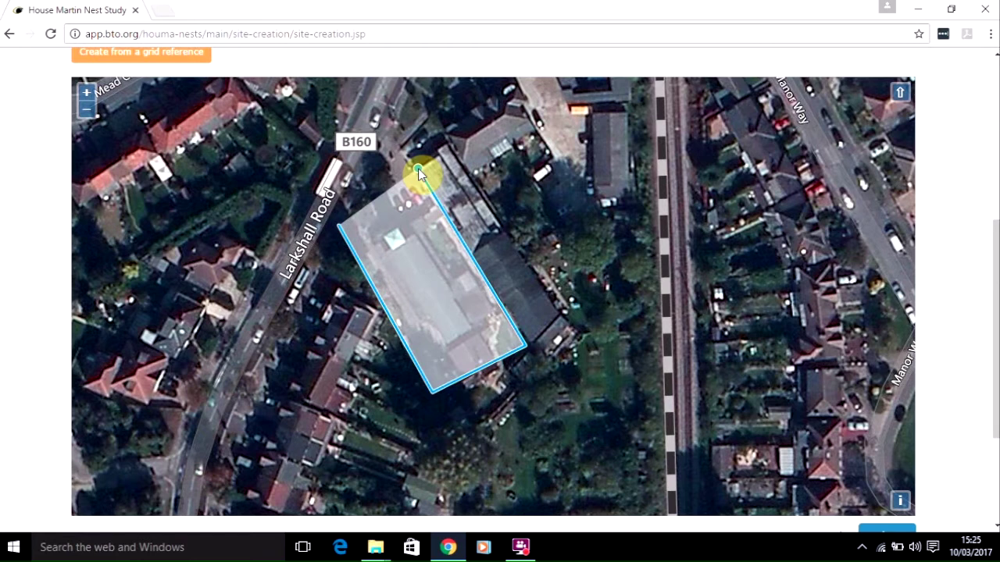
pyautogui.click(418, 170)
pyautogui.moveTo(458, 382); pyautogui.dragTo(444, 412)
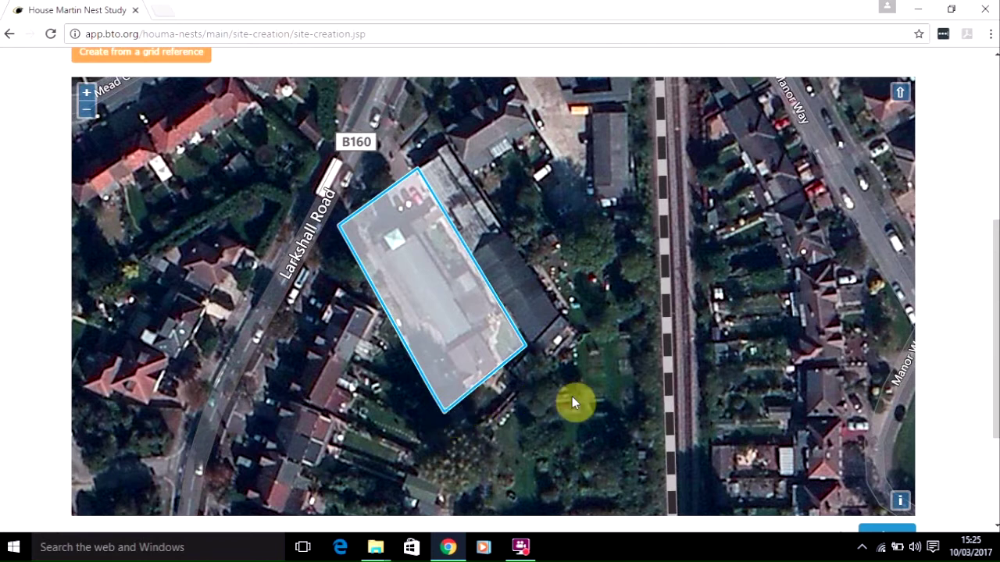
pyautogui.click(994, 526)
pyautogui.click(994, 525)
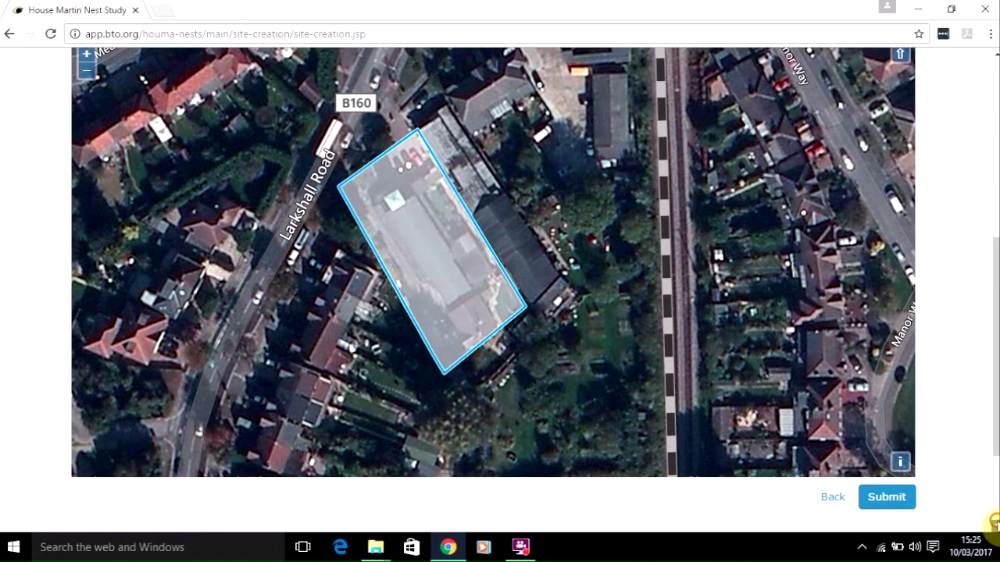
# Submit the St Annes Church site so Data Home lists it with 0 nests
pyautogui.click(887, 479)
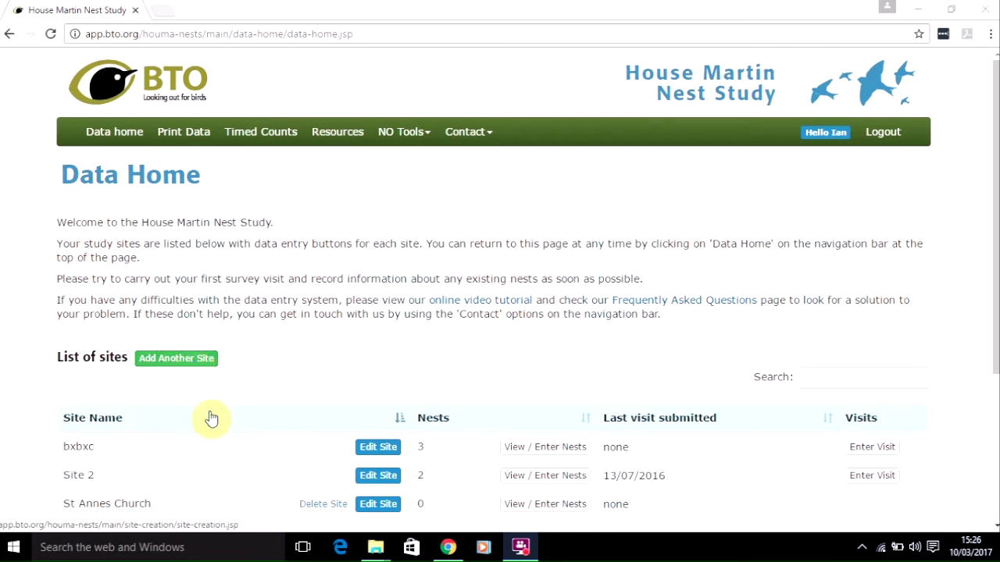
# Reopen St Annes Church for editing and continue through its details to the boundary map
pyautogui.click(380, 510)
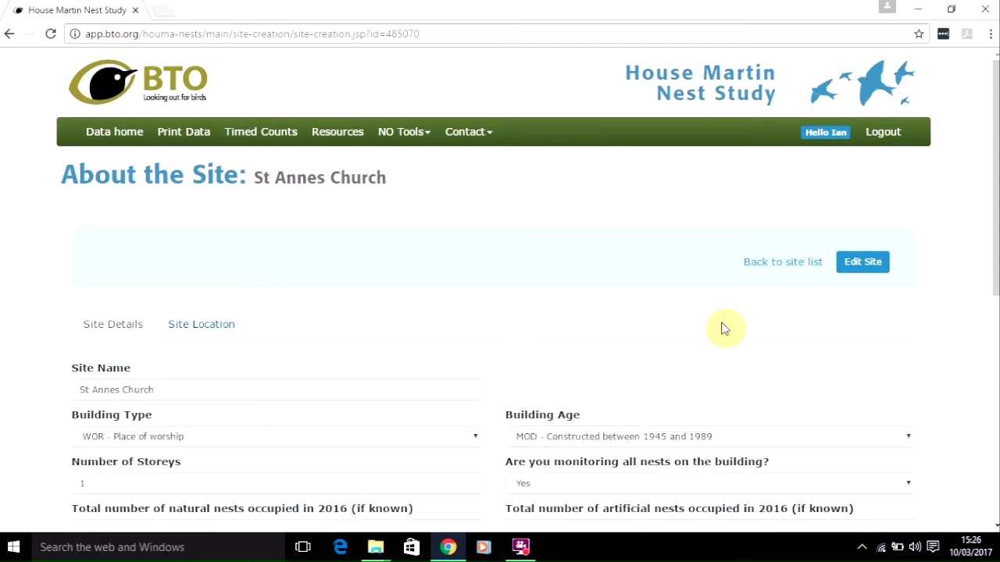
pyautogui.click(859, 265)
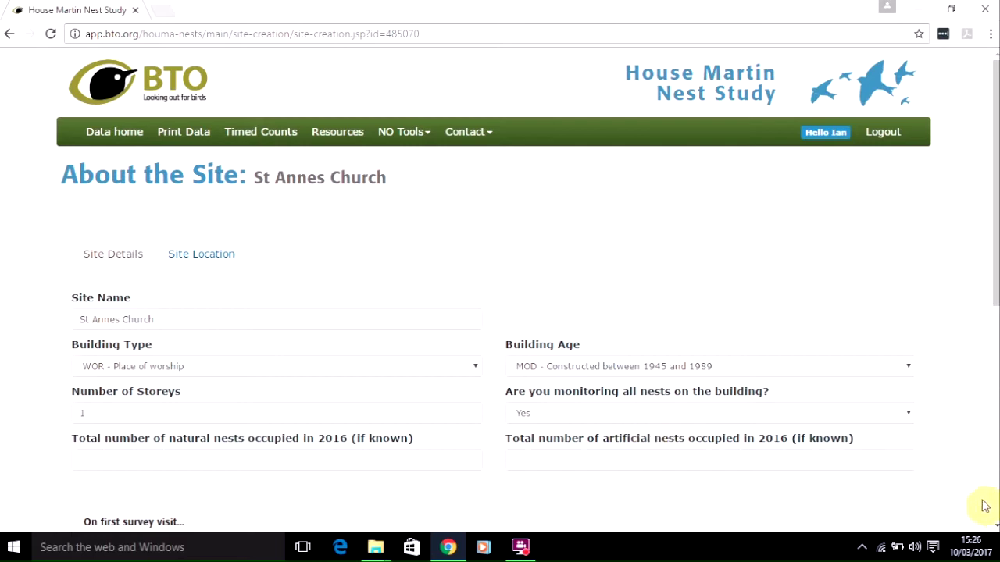
pyautogui.scroll(-5, 988, 506)
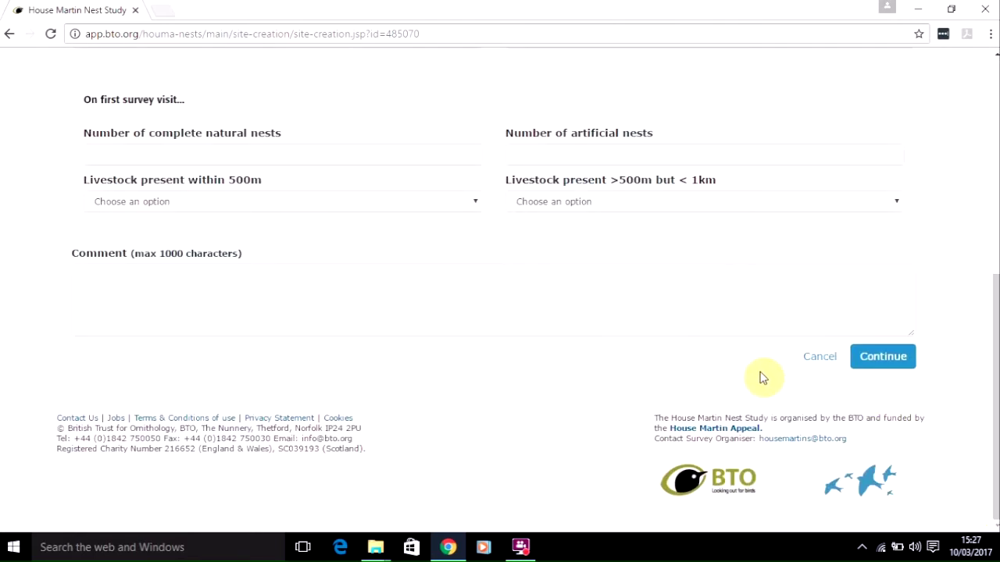
pyautogui.click(882, 359)
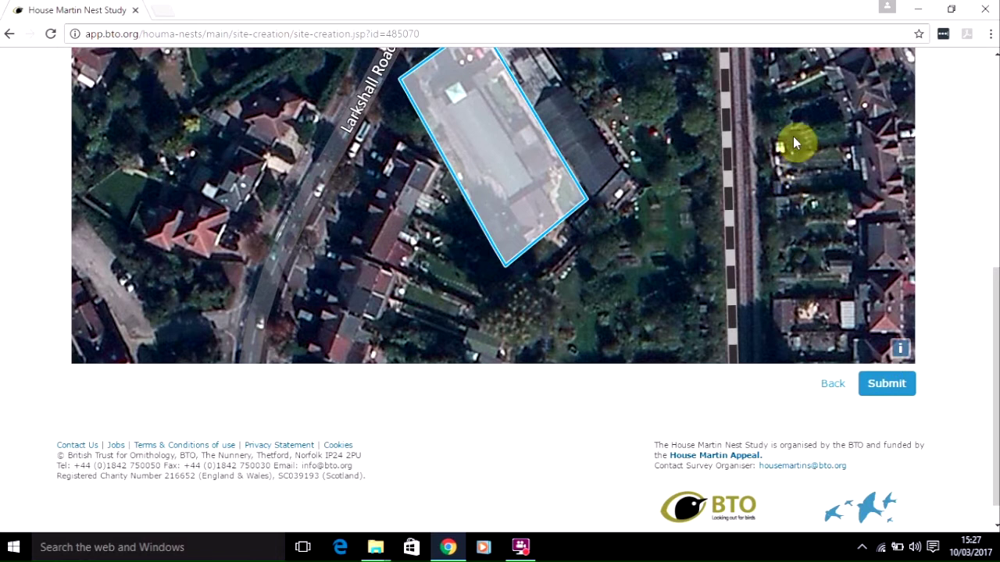
pyautogui.click(995, 53)
pyautogui.click(995, 53)
pyautogui.click(995, 53)
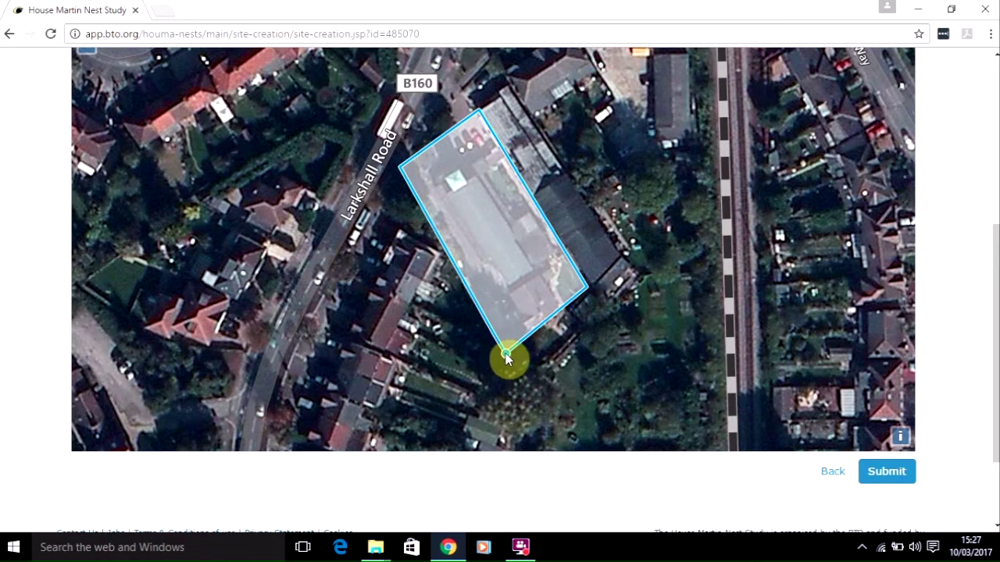
# Stretch the church outline east over the neighbouring building, adjust its corners, and submit
pyautogui.moveTo(505, 356); pyautogui.dragTo(496, 333)
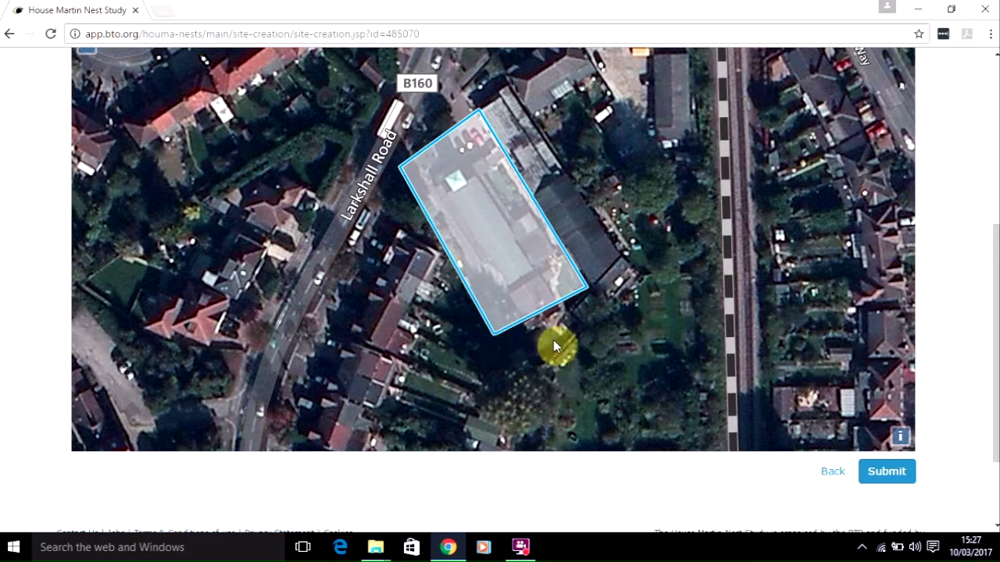
pyautogui.moveTo(588, 289); pyautogui.dragTo(636, 266)
pyautogui.click(566, 195)
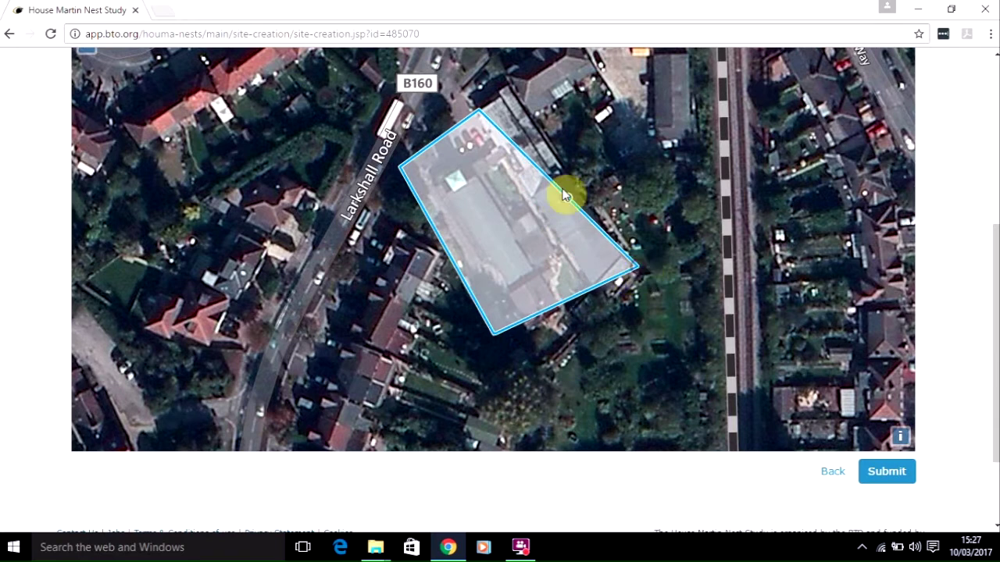
pyautogui.click(485, 113)
pyautogui.moveTo(481, 112); pyautogui.dragTo(511, 96)
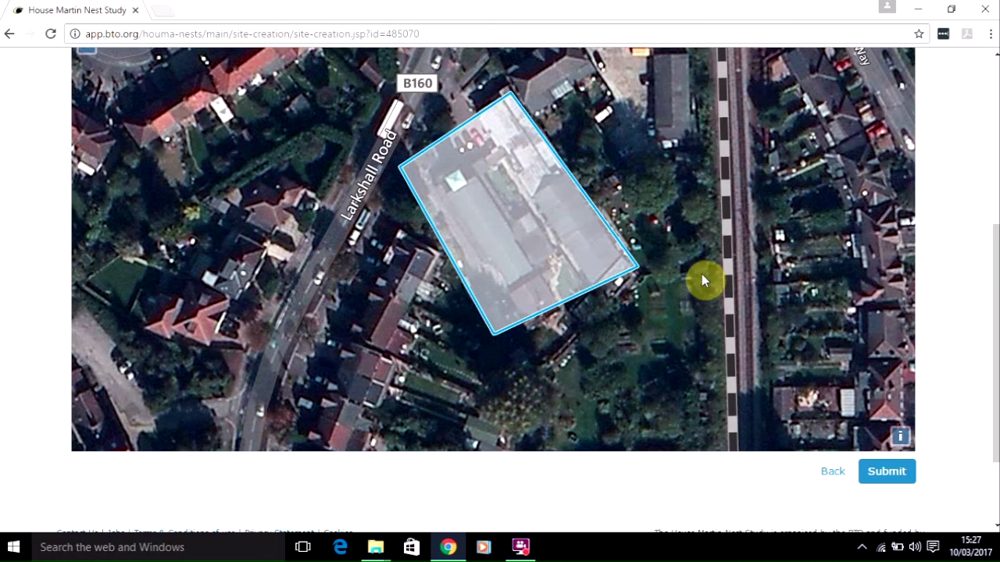
pyautogui.click(880, 471)
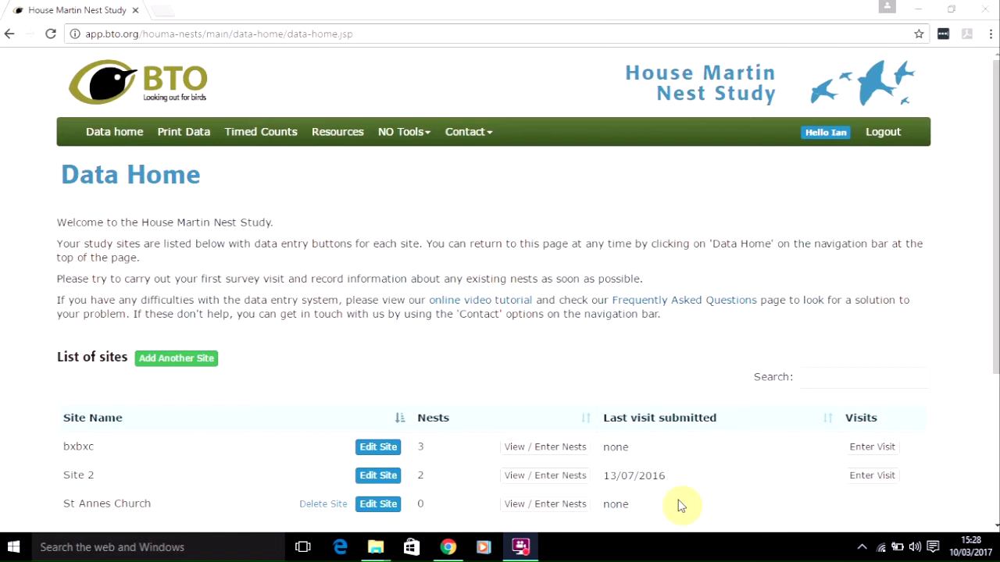
# Open View / Enter Nests for St Annes Church to see its empty 2016 nest summary
pyautogui.click(539, 505)
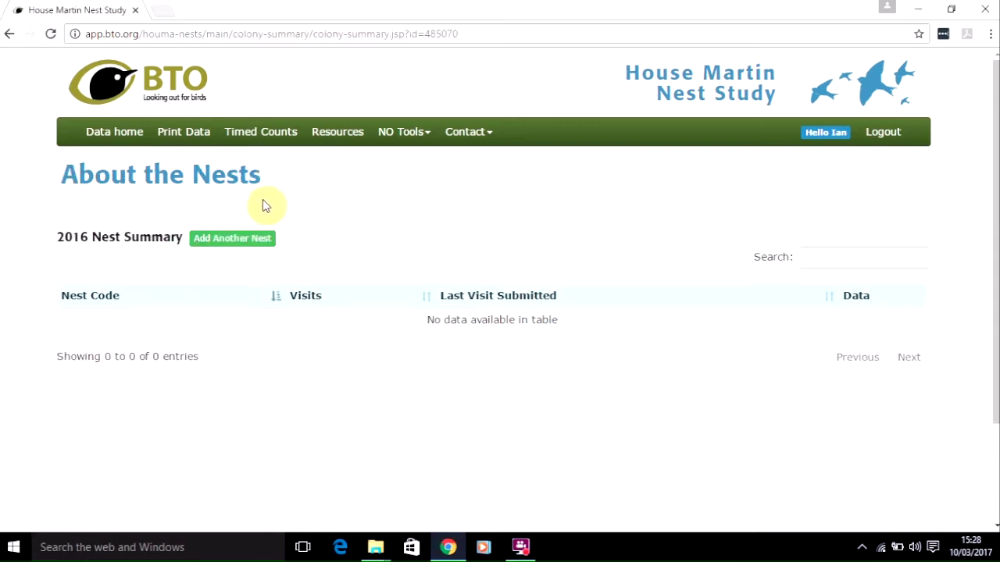
# Add nest 01 dated 10/03/2017, marked present on first visit
pyautogui.click(241, 243)
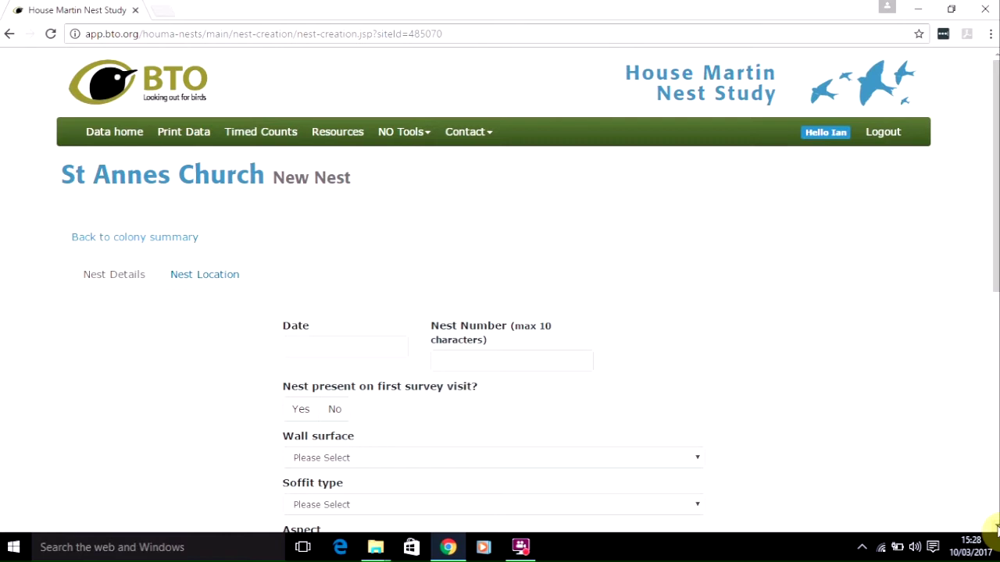
pyautogui.scroll(-3, 996, 527)
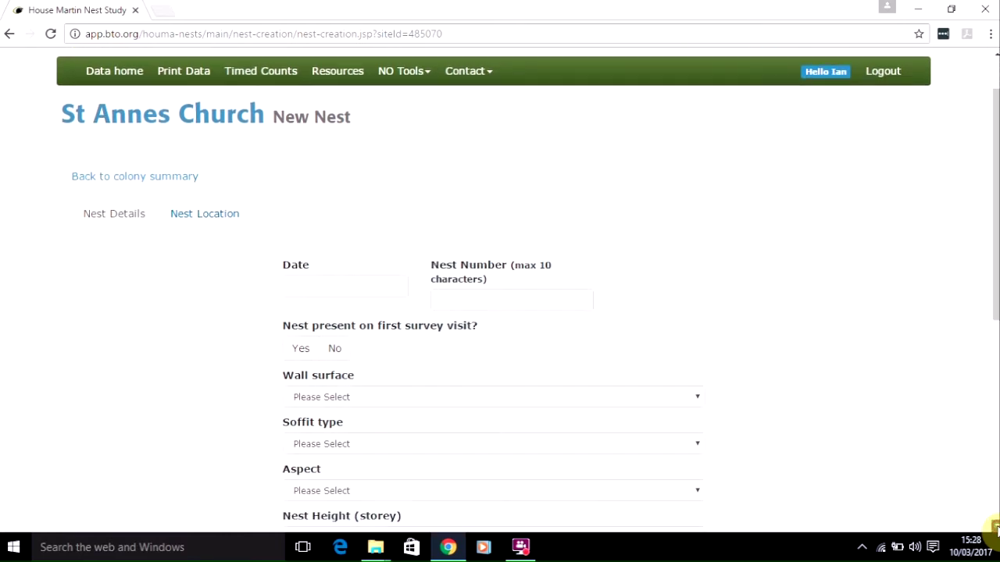
pyautogui.click(304, 109)
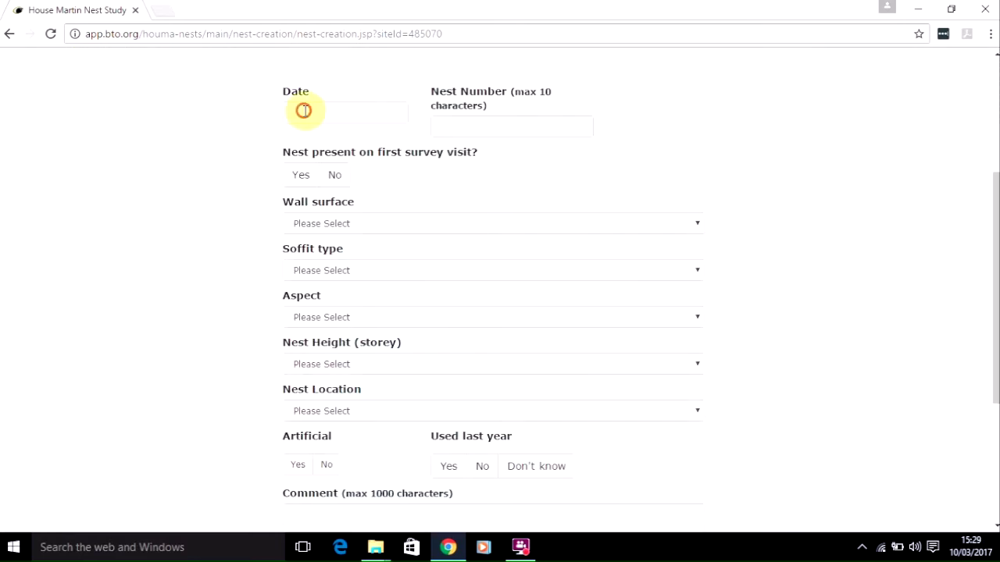
pyautogui.click(433, 201)
pyautogui.click(438, 118)
pyautogui.write('01')
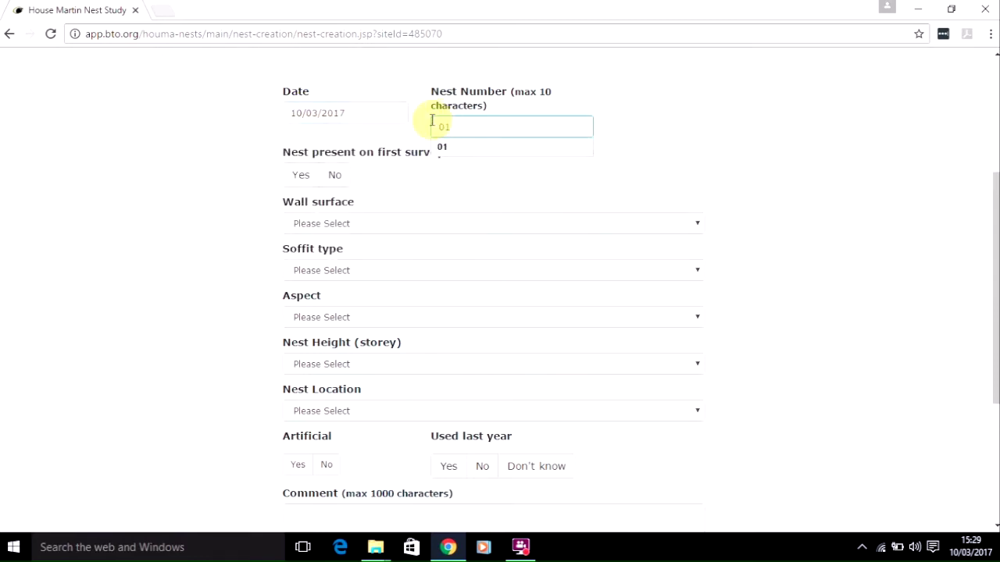
pyautogui.click(298, 179)
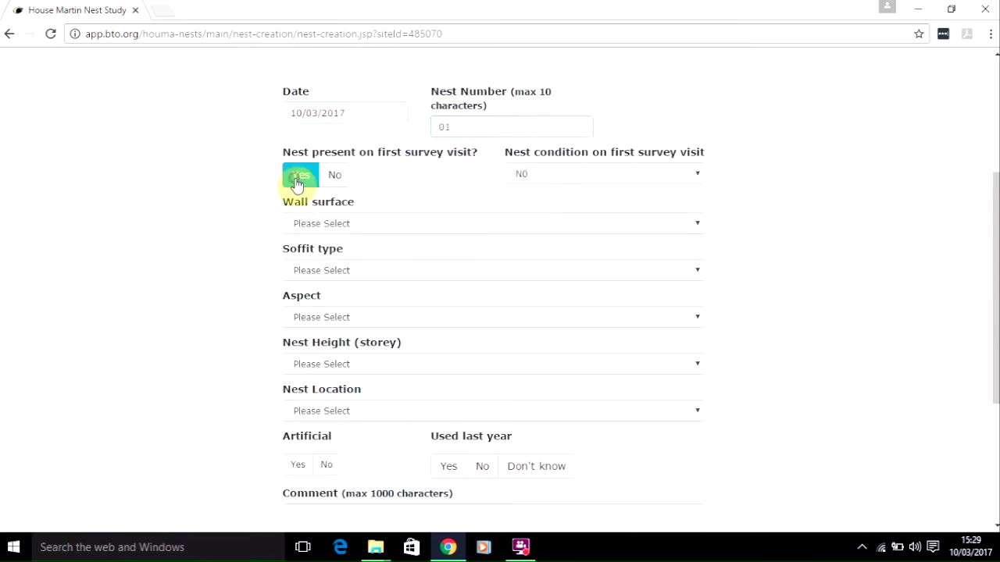
# Set nest 01's condition N3, stone wall, wood soffit and northeast aspect
pyautogui.click(694, 174)
pyautogui.click(576, 225)
pyautogui.click(408, 226)
pyautogui.click(393, 264)
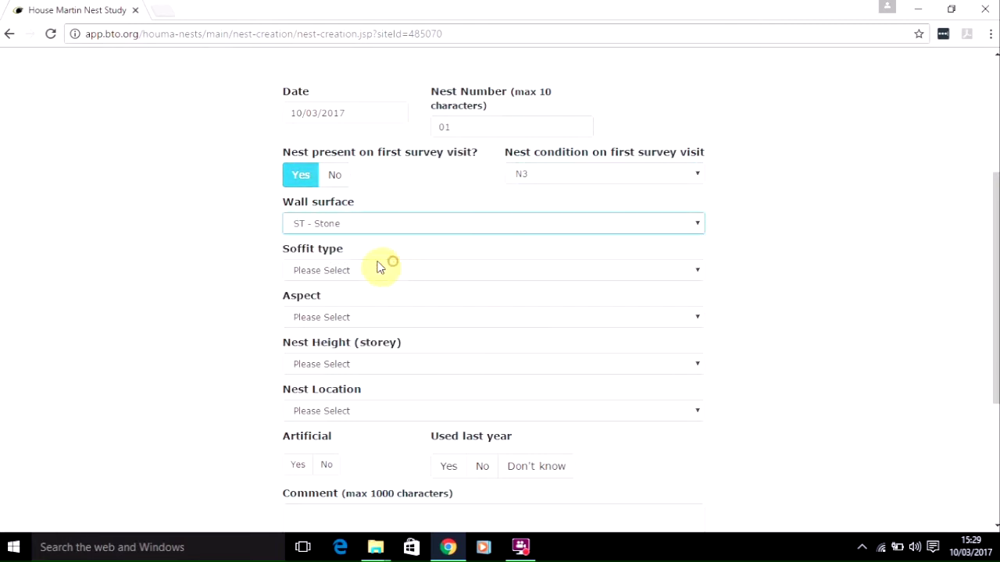
pyautogui.click(368, 268)
pyautogui.click(367, 312)
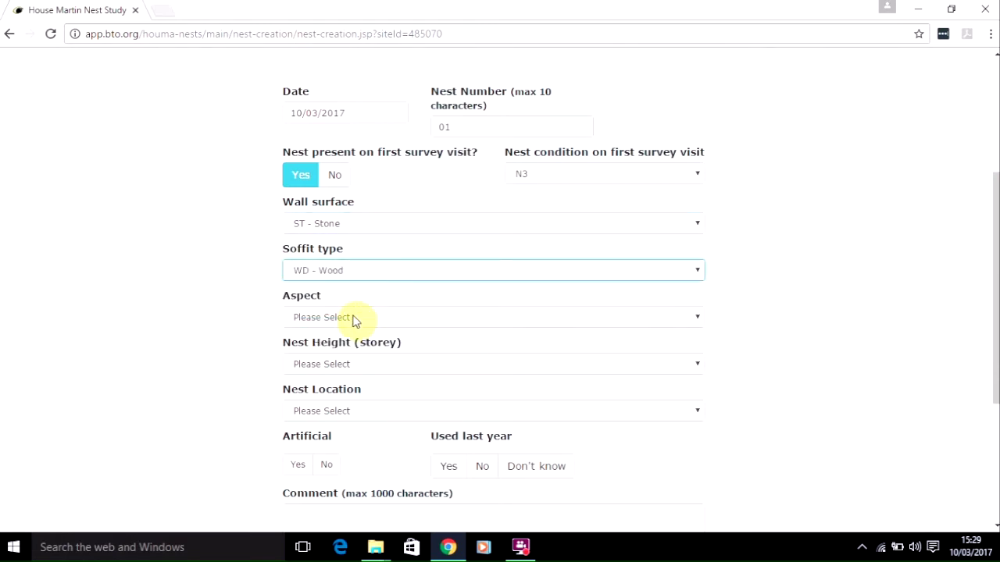
pyautogui.click(352, 316)
pyautogui.click(355, 357)
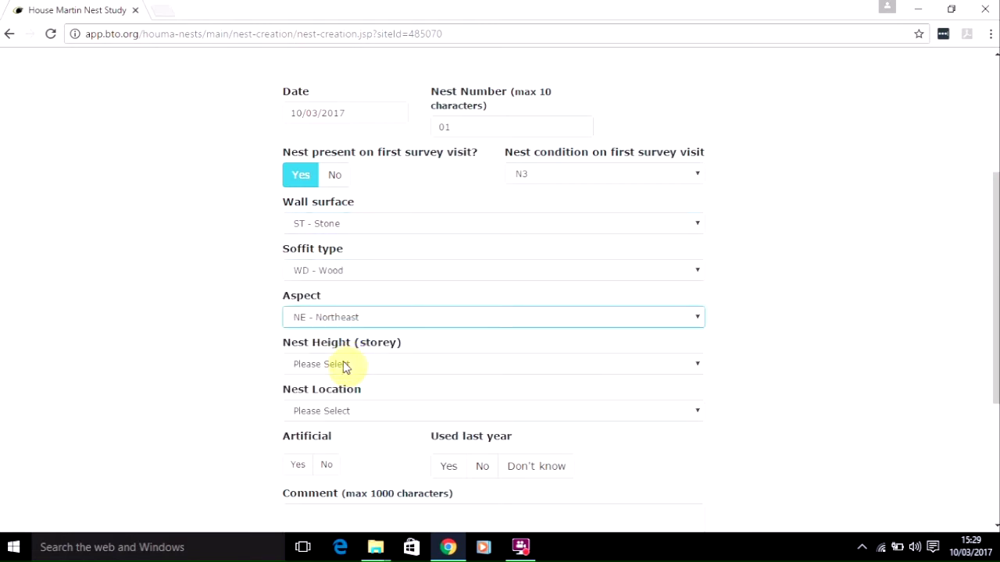
# Set storey 1, under eaves, not artificial, not used last year, then continue to the map
pyautogui.click(344, 363)
pyautogui.click(346, 393)
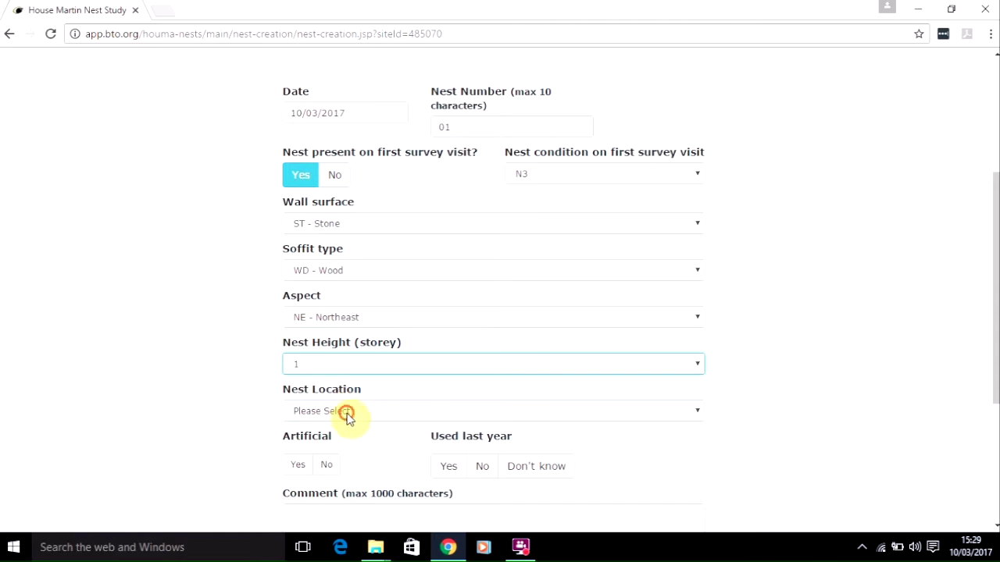
pyautogui.click(346, 412)
pyautogui.click(356, 439)
pyautogui.click(326, 466)
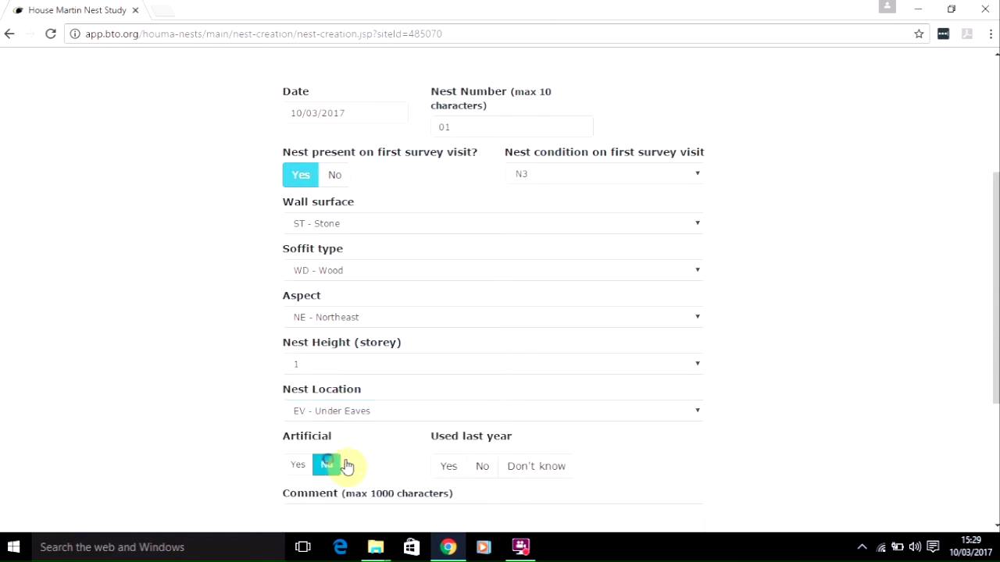
pyautogui.click(481, 466)
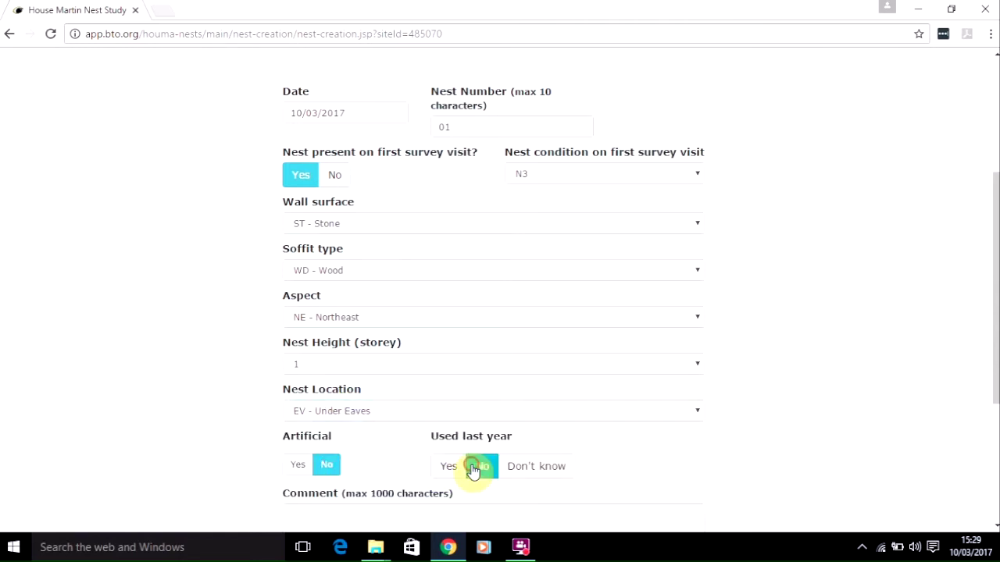
pyautogui.click(995, 512)
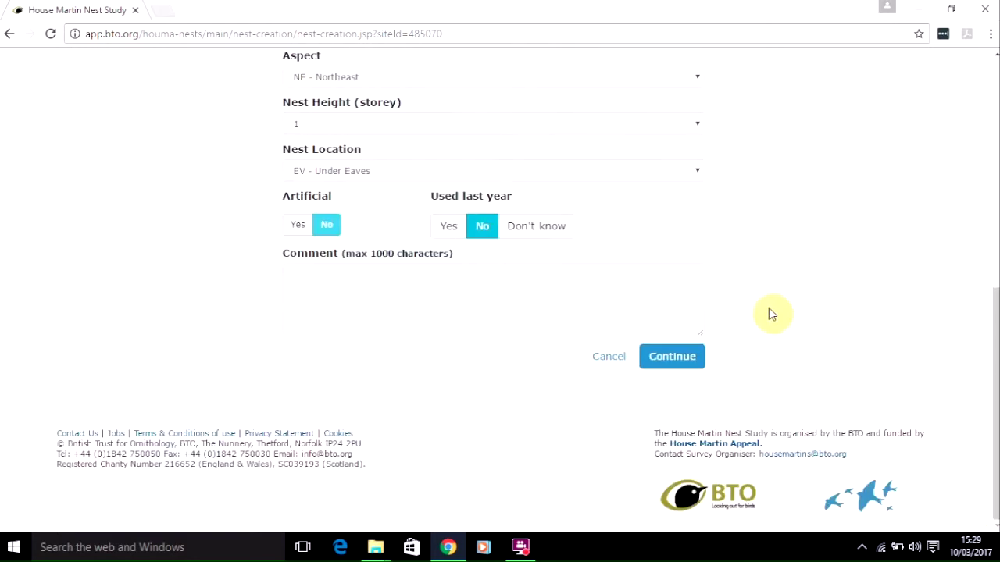
pyautogui.click(671, 358)
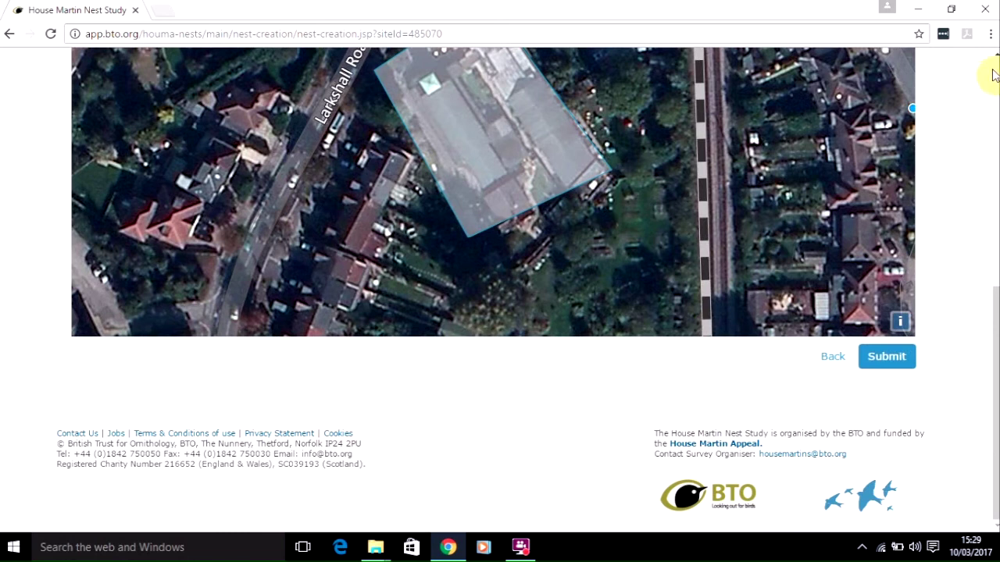
# Drag nest 01's marker inside the church outline and save it to the nest summary
pyautogui.scroll(3, 996, 62)
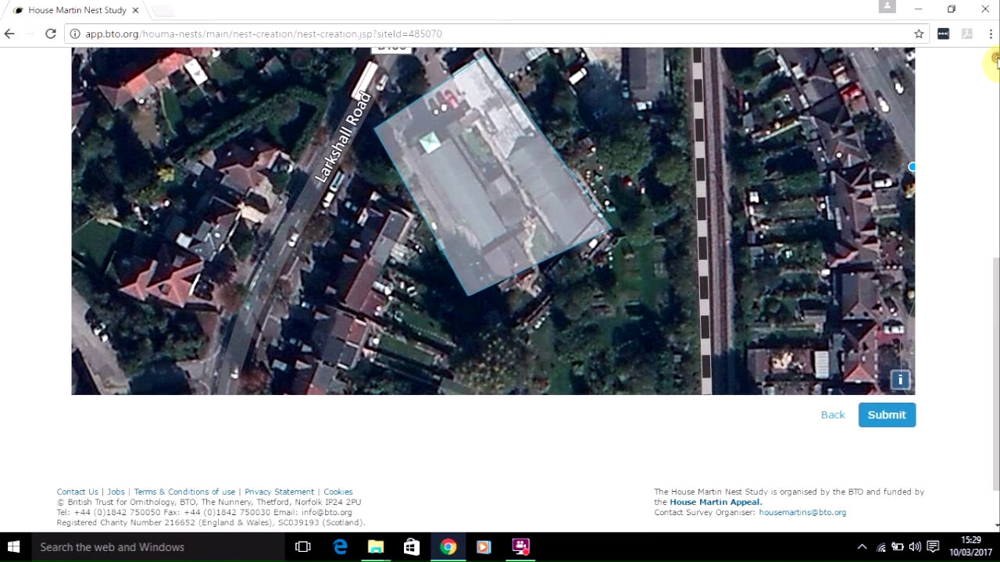
pyautogui.scroll(1, 995, 62)
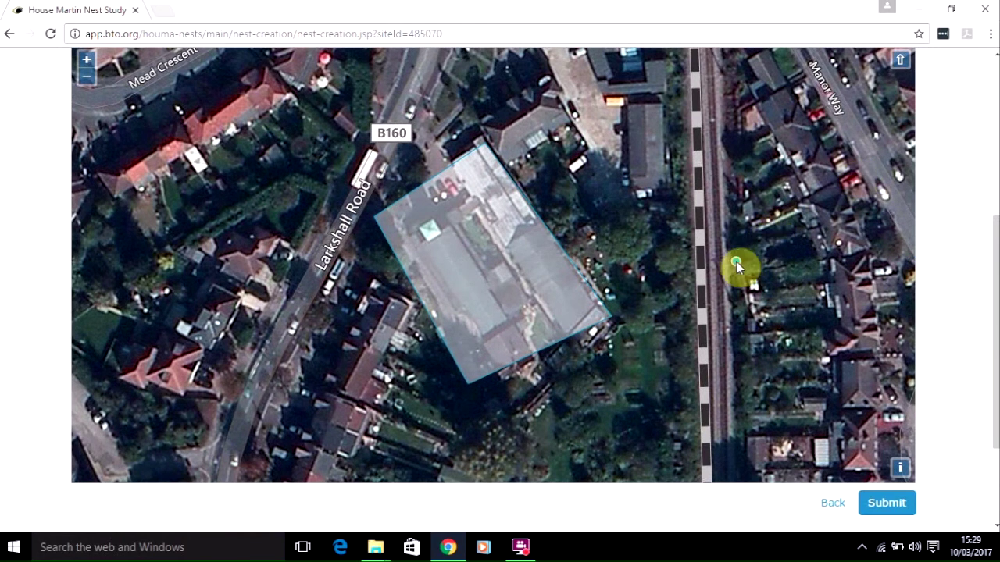
pyautogui.moveTo(649, 255); pyautogui.dragTo(583, 231)
pyautogui.click(885, 504)
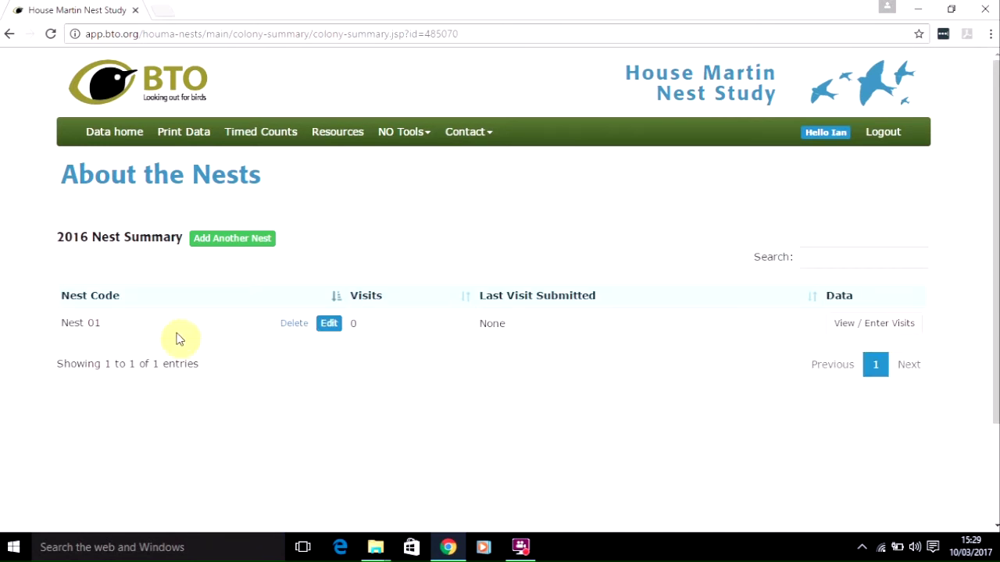
# Add nest 02 dated 10 March 2017, marked present on first visit
pyautogui.click(229, 240)
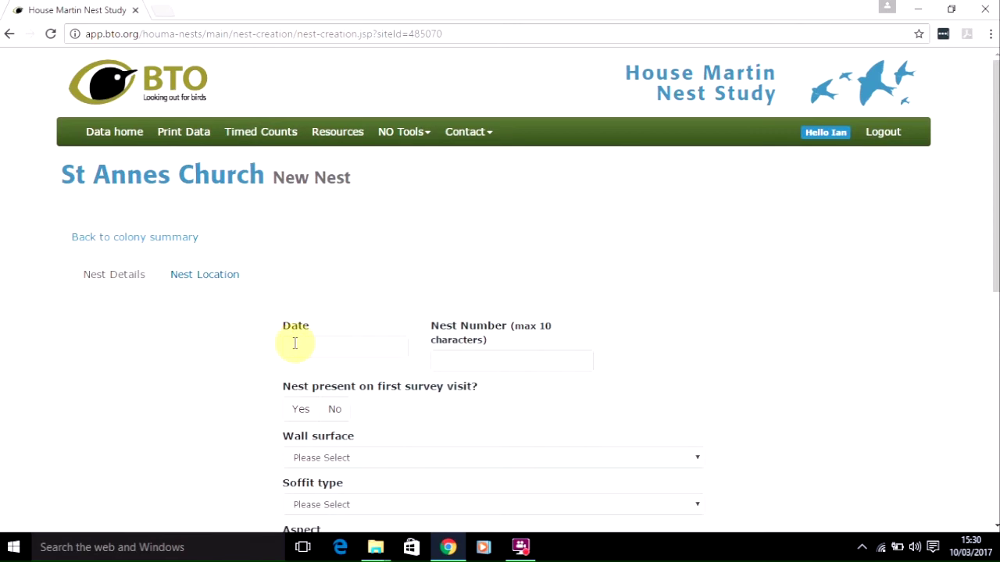
pyautogui.click(292, 344)
pyautogui.click(432, 434)
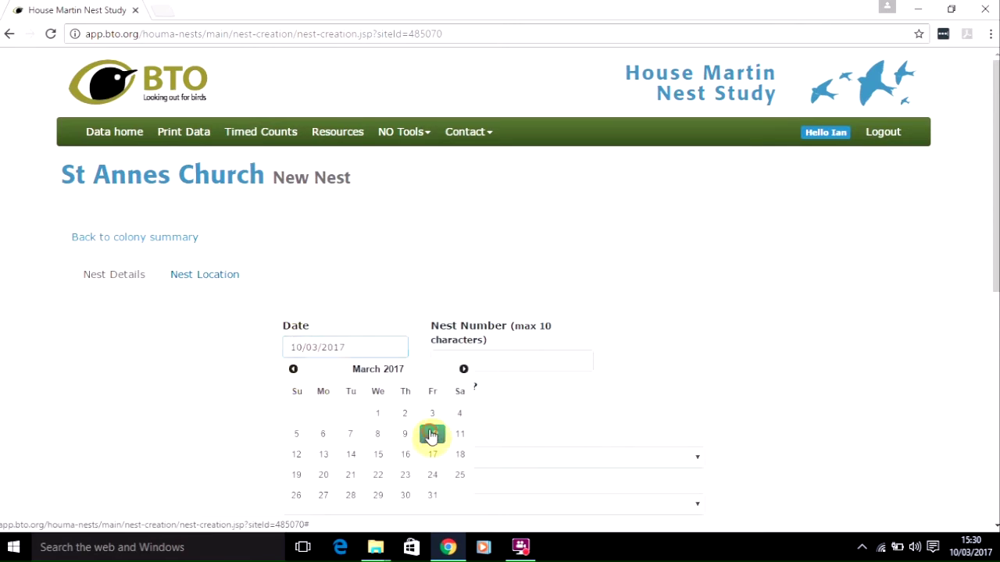
pyautogui.click(455, 355)
pyautogui.write('02')
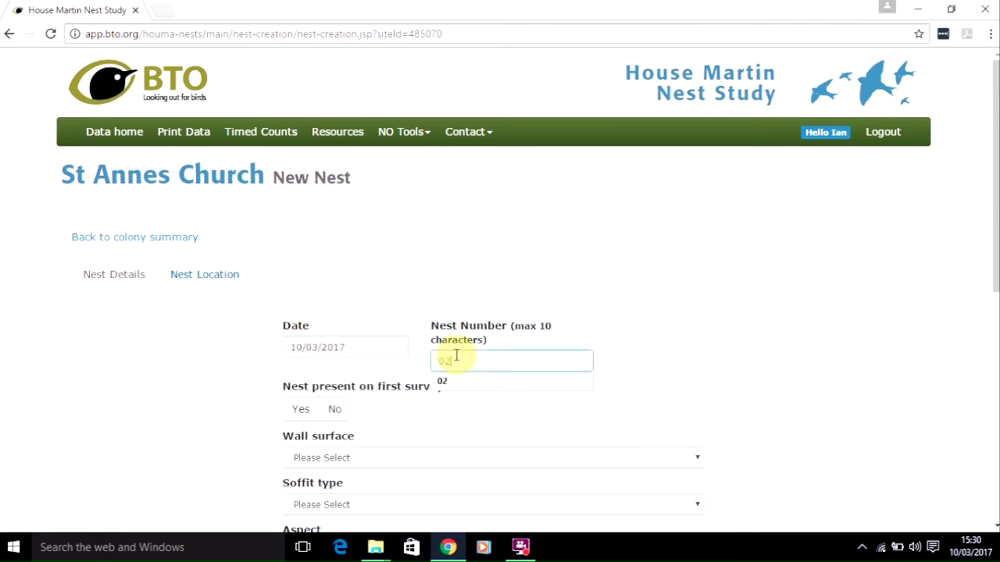
pyautogui.click(307, 414)
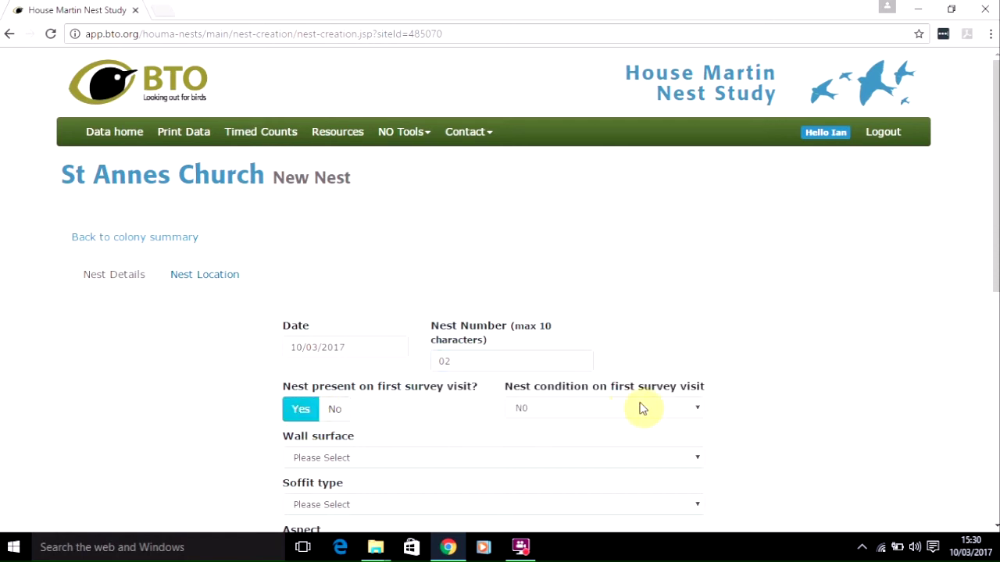
# Set nest 02's condition N4, stone wall, wood soffit and northeast aspect
pyautogui.click(696, 409)
pyautogui.click(580, 471)
pyautogui.click(399, 458)
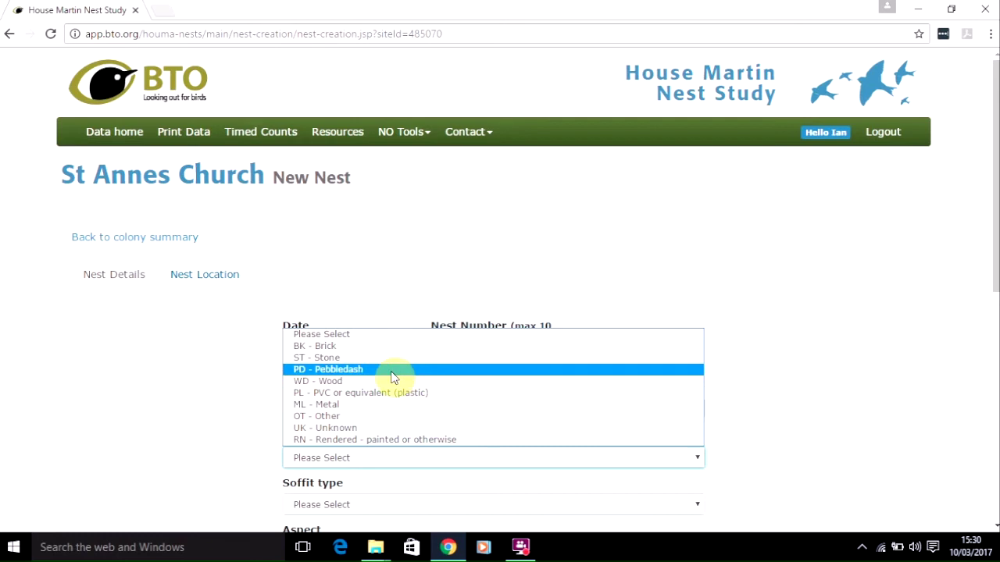
pyautogui.click(389, 356)
pyautogui.click(374, 505)
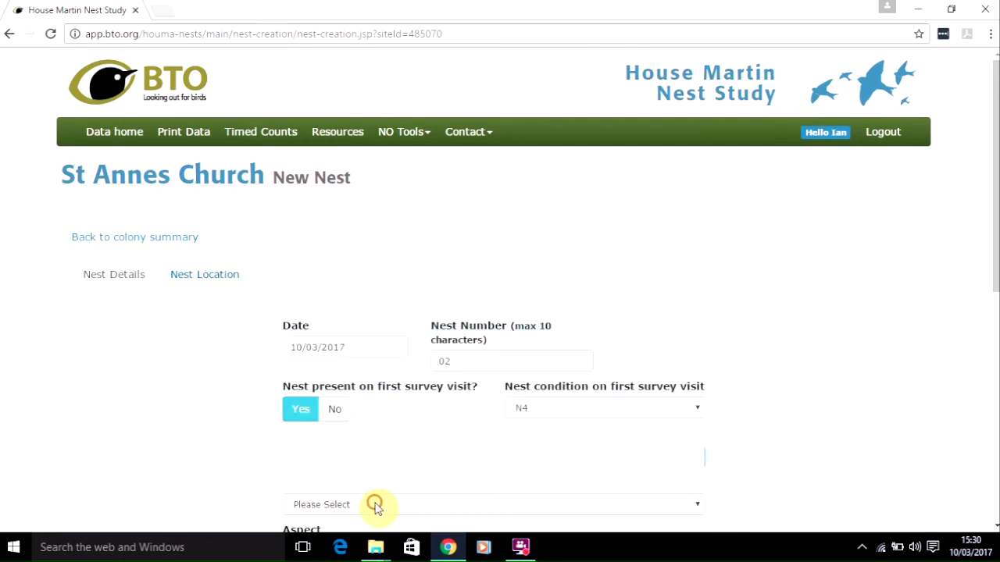
pyautogui.click(364, 452)
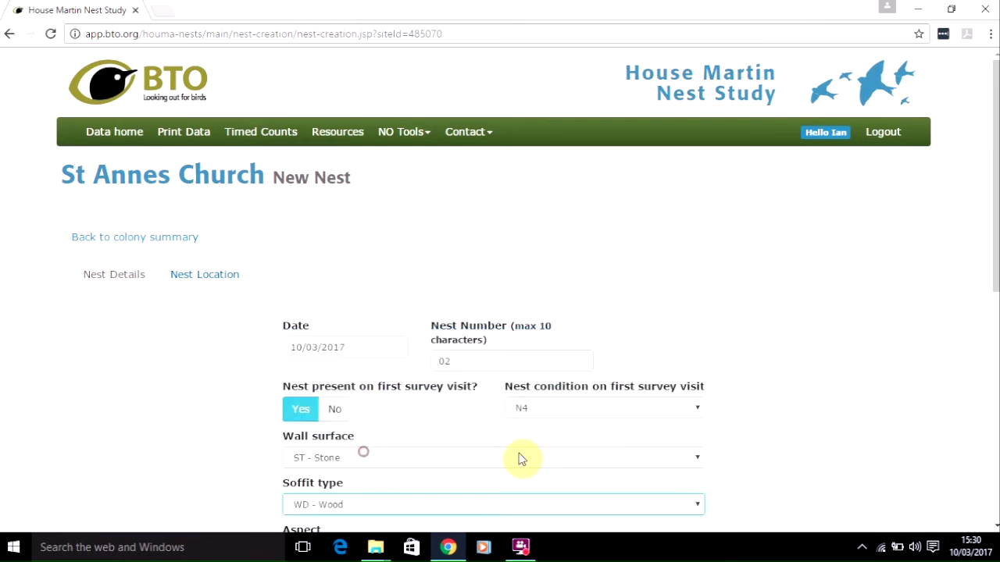
pyautogui.scroll(-5, 985, 522)
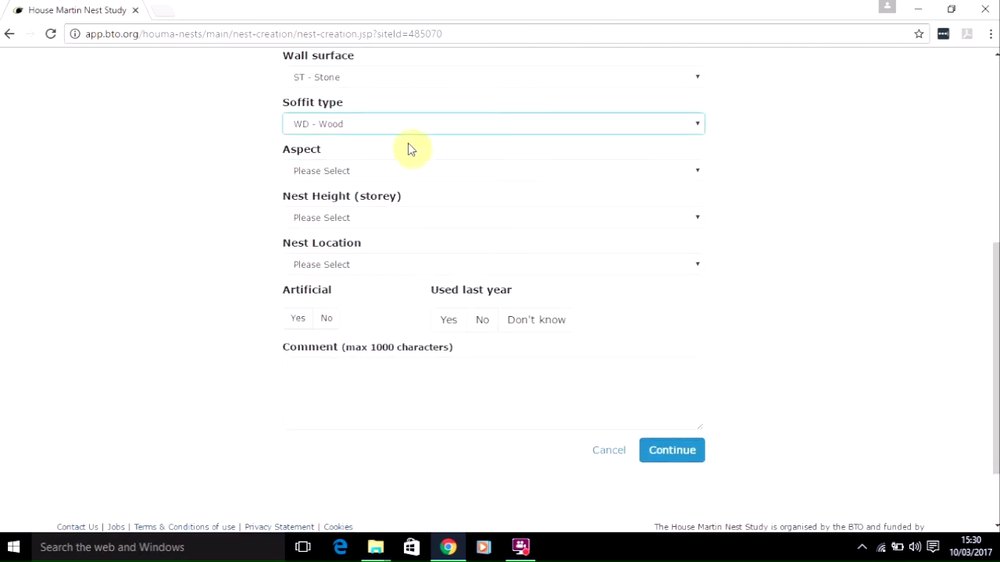
pyautogui.click(365, 173)
pyautogui.click(362, 211)
# Set storey 1, under eaves, not artificial, not used last year, then continue to the map
pyautogui.click(348, 217)
pyautogui.click(350, 247)
pyautogui.click(347, 266)
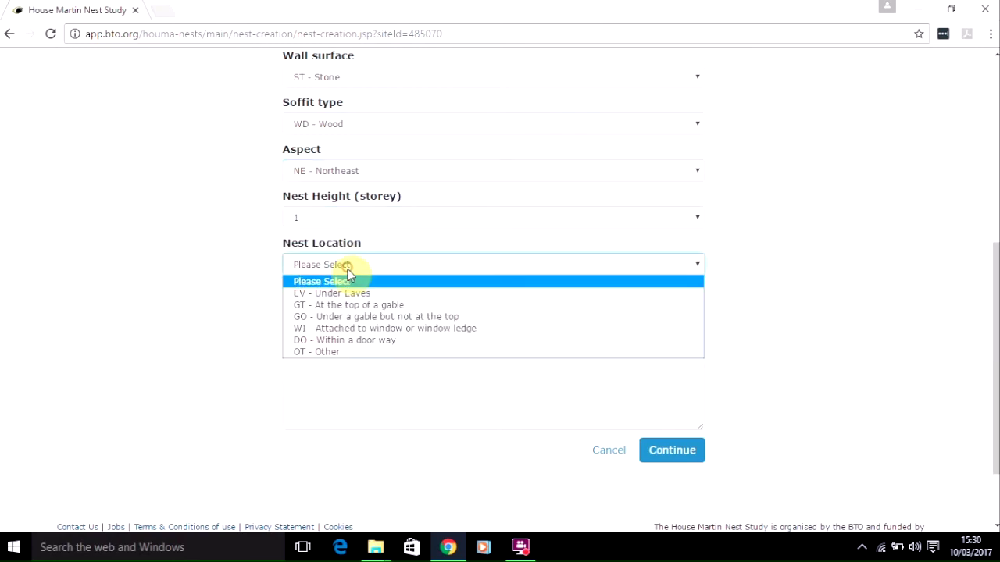
pyautogui.click(346, 292)
pyautogui.click(327, 318)
pyautogui.click(481, 320)
pyautogui.click(670, 451)
# Place nest 02's marker on the map just below the church outline's southern edge
pyautogui.click(577, 407)
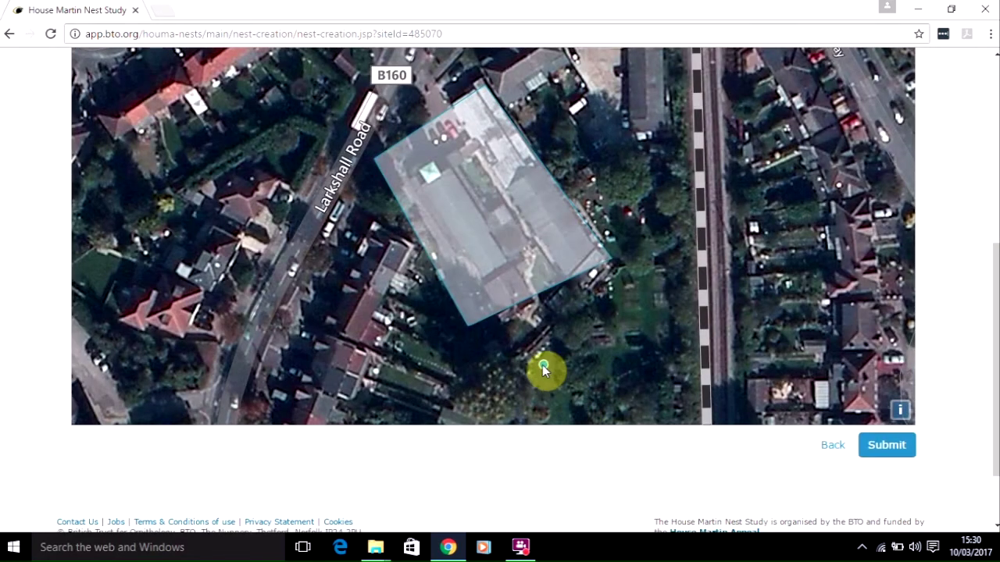
pyautogui.moveTo(523, 337); pyautogui.dragTo(515, 322)
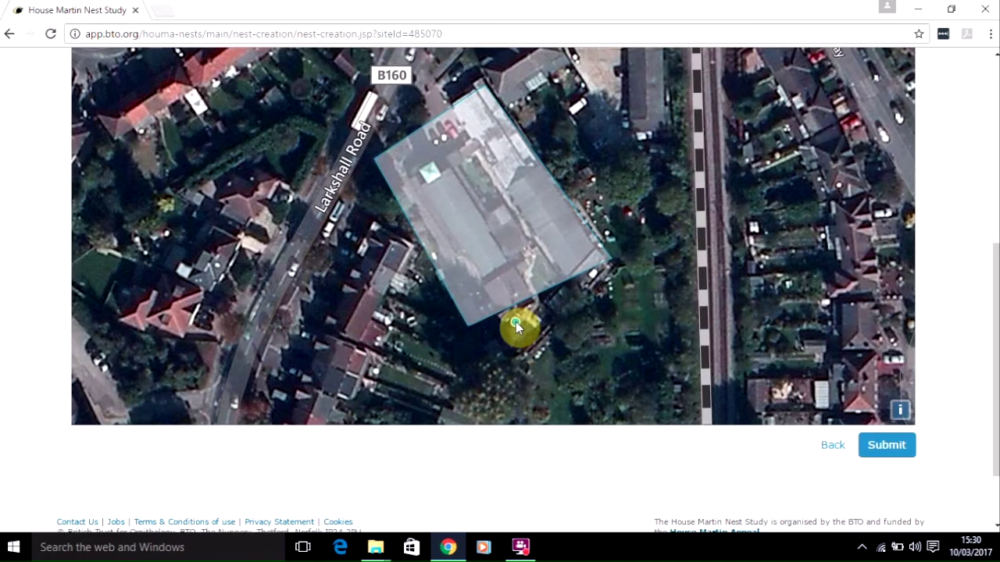